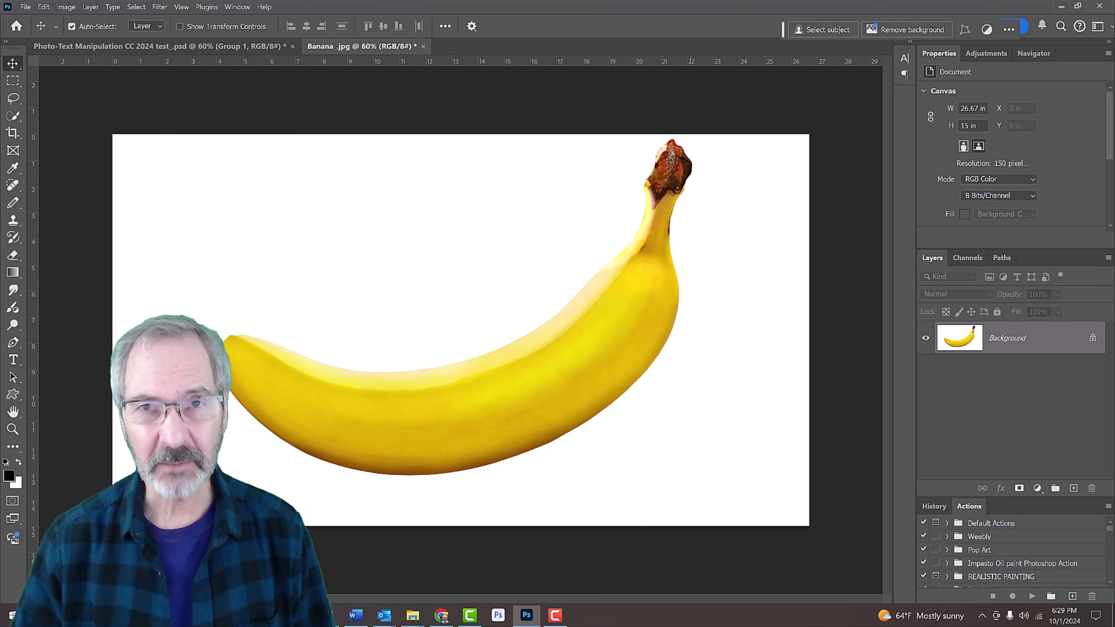
# Mask the banana out, fill a new layer beneath it with white, and flatten the image
pyautogui.click(12, 116)
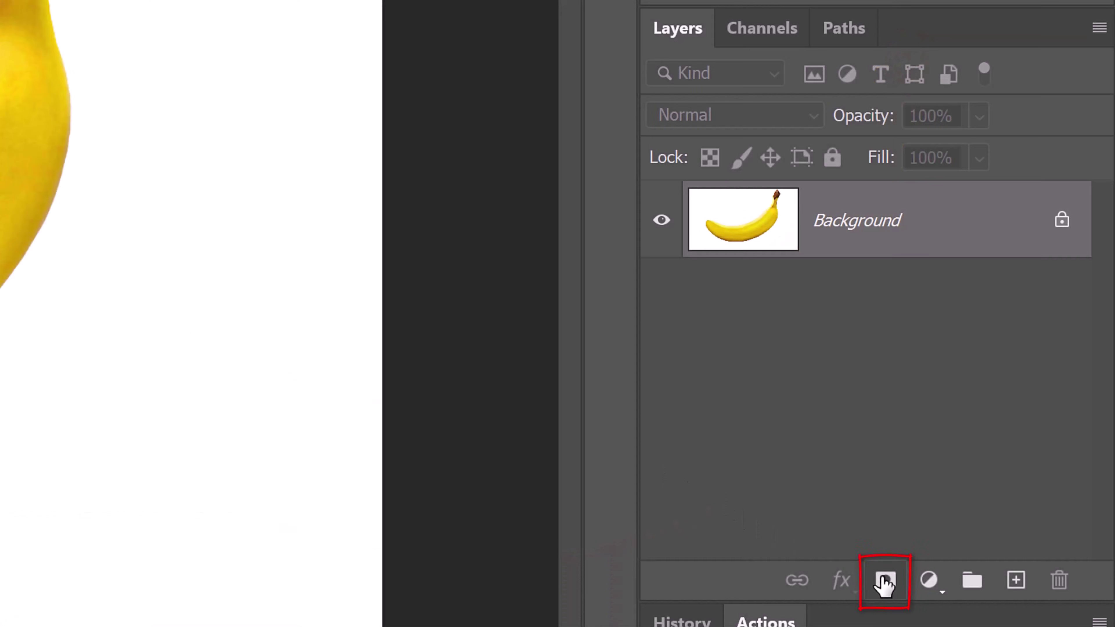
pyautogui.click(884, 582)
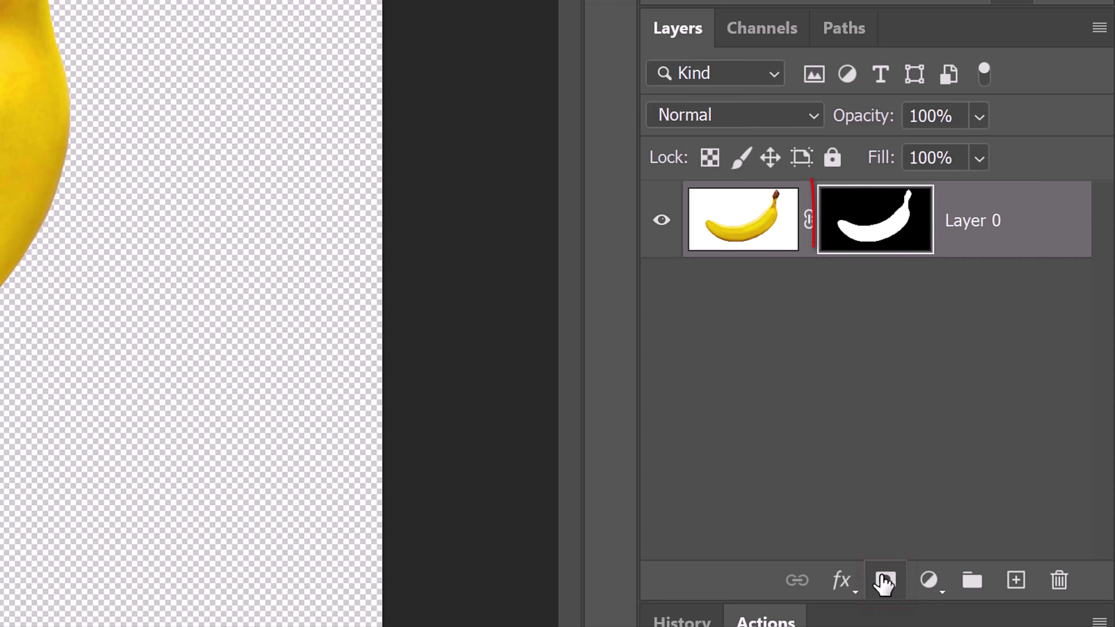
pyautogui.keyDown('ctrl'); pyautogui.click(1017, 582); pyautogui.keyUp('ctrl')
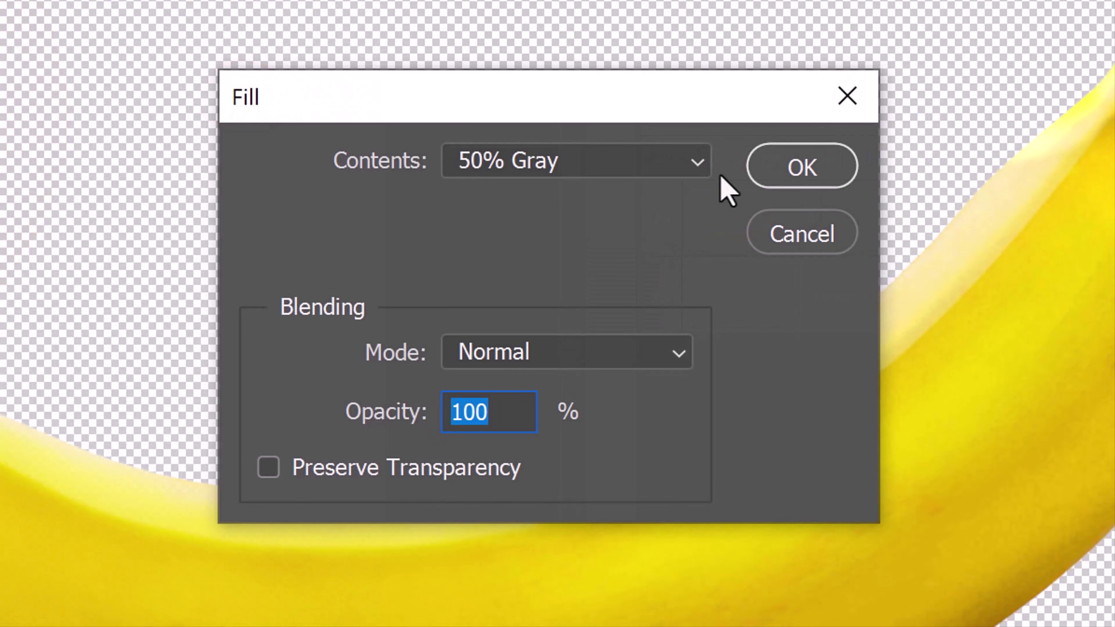
pyautogui.click(696, 167)
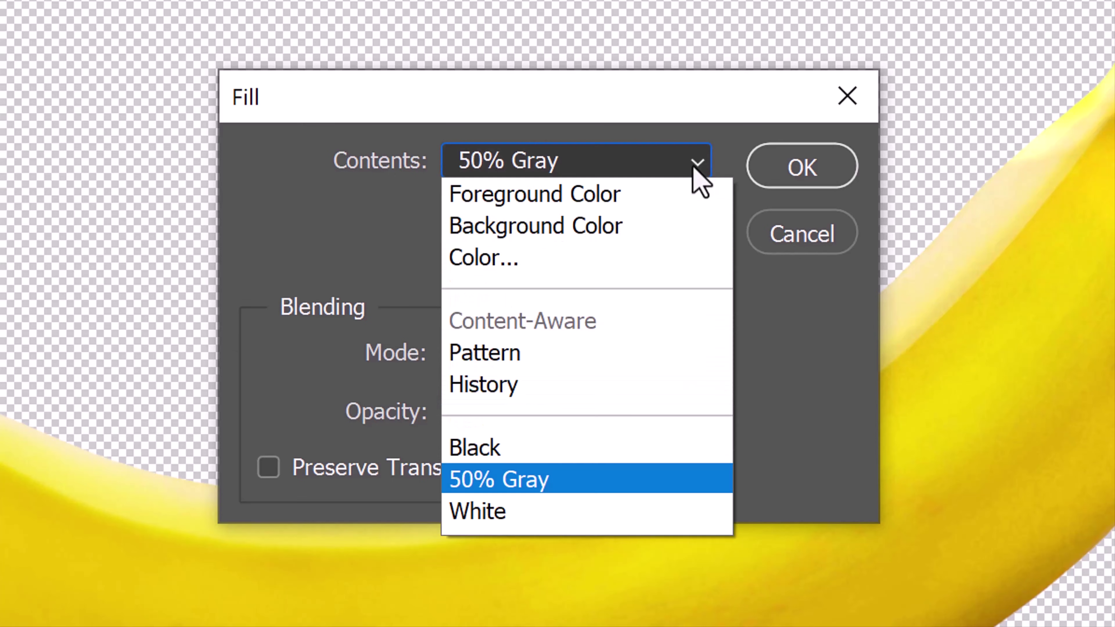
pyautogui.click(479, 510)
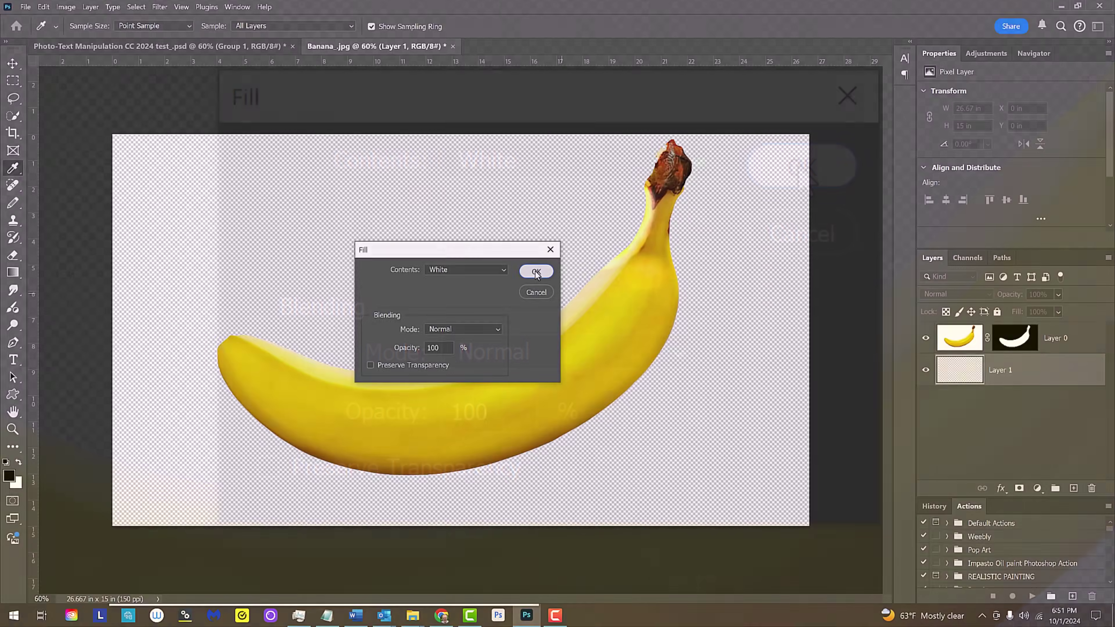
pyautogui.click(802, 167)
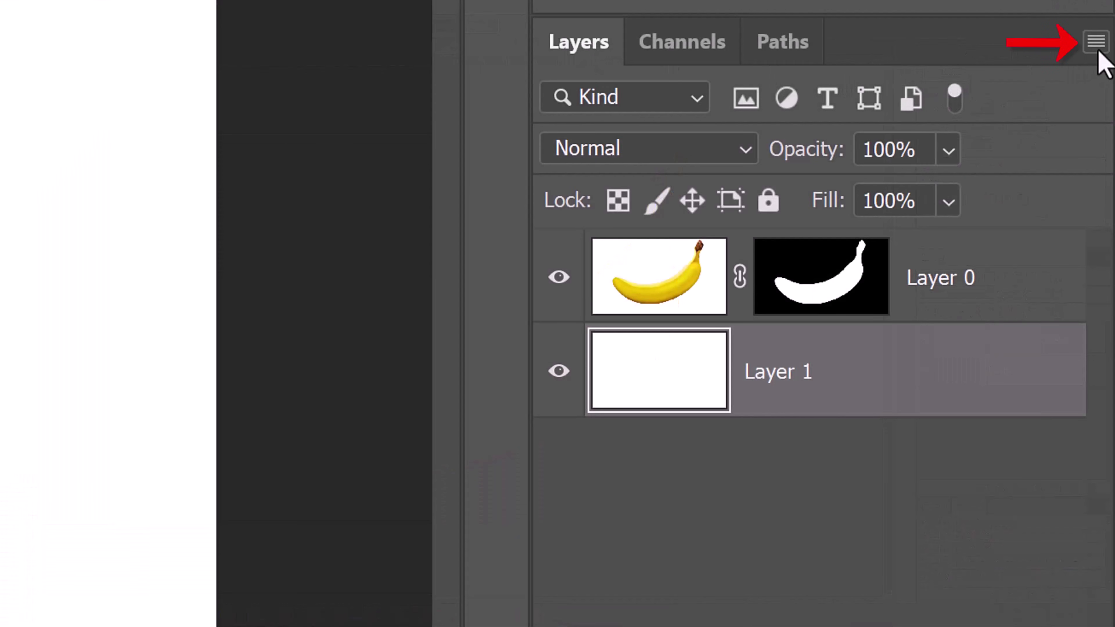
pyautogui.click(1097, 49)
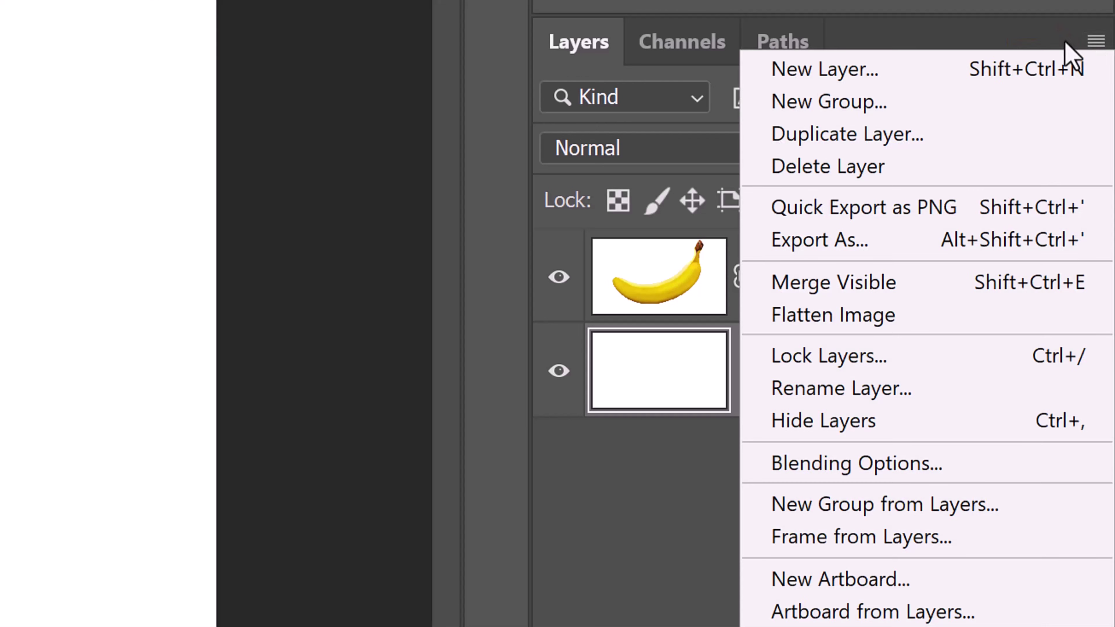
pyautogui.click(832, 315)
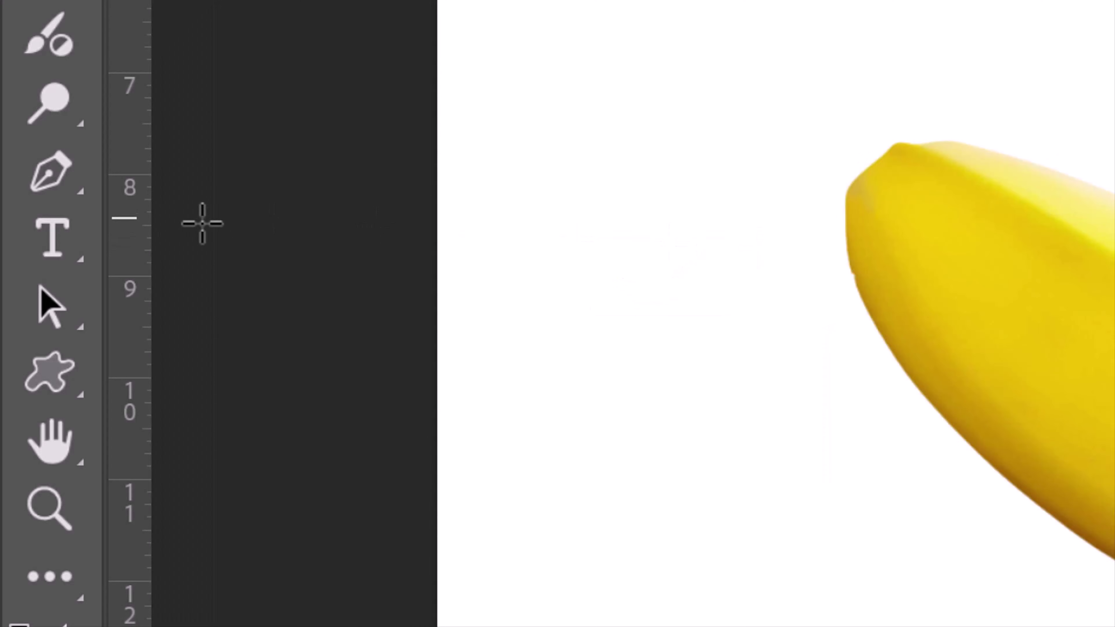
# Switch to the Horizontal Type Tool and choose the Bebas Neue font family
pyautogui.rightClick(79, 253)
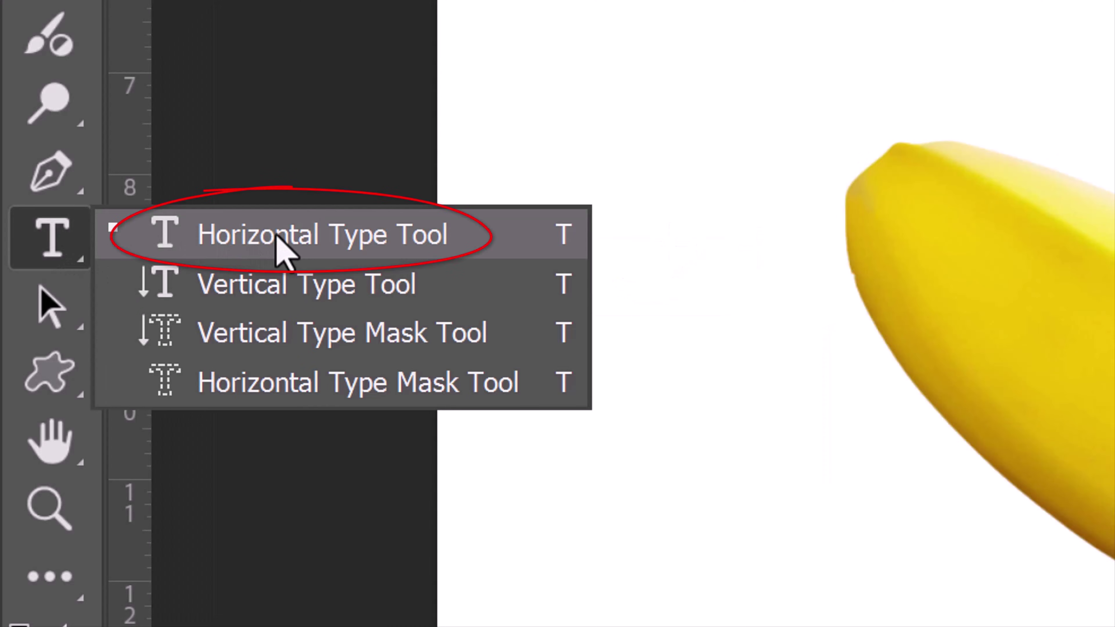
pyautogui.click(281, 250)
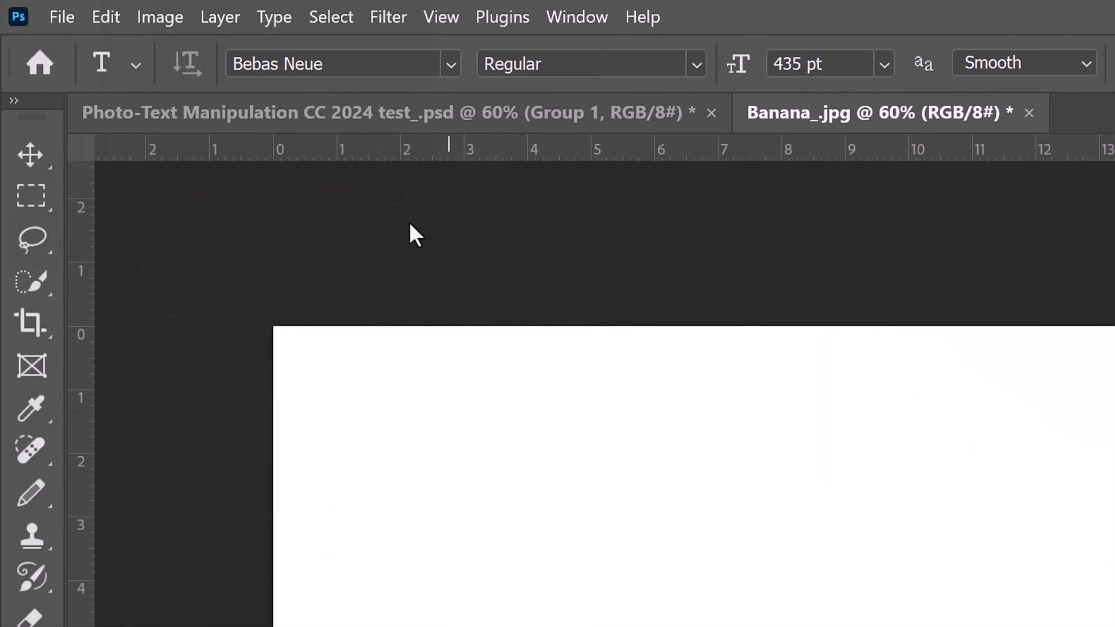
pyautogui.click(450, 66)
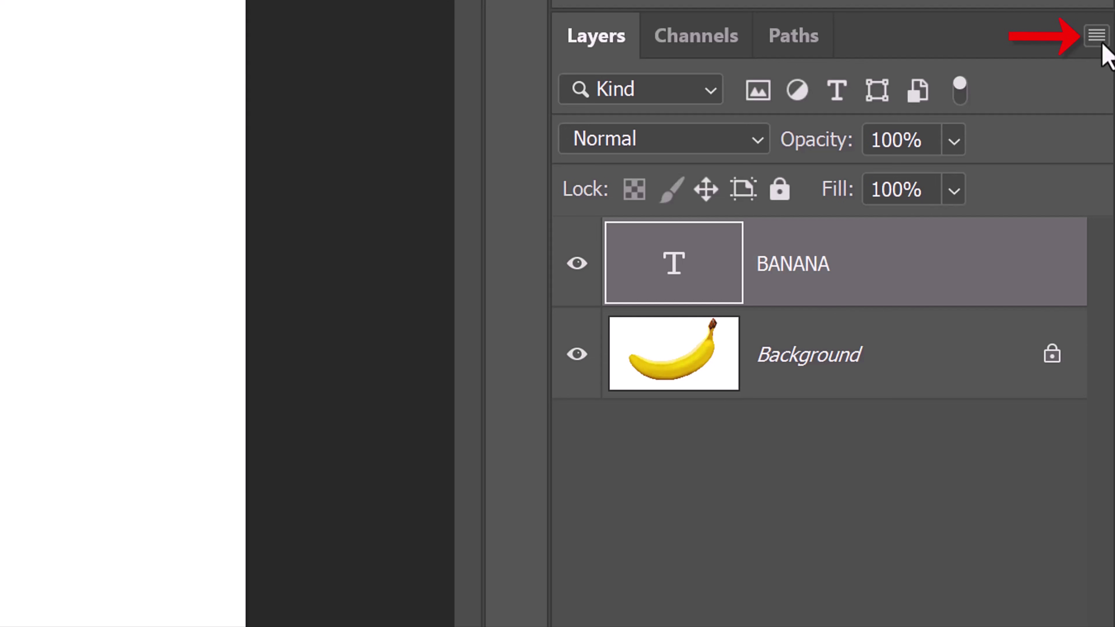
# Convert BANANA to a smart object and warp it with an Arc at -45 bend
pyautogui.click(1100, 41)
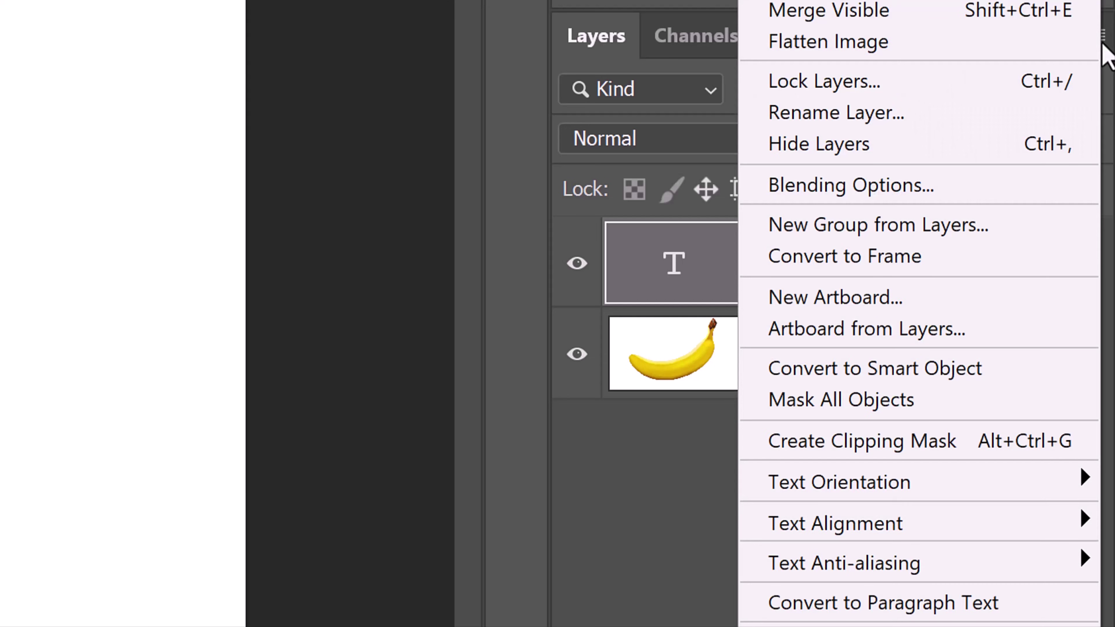
pyautogui.click(853, 368)
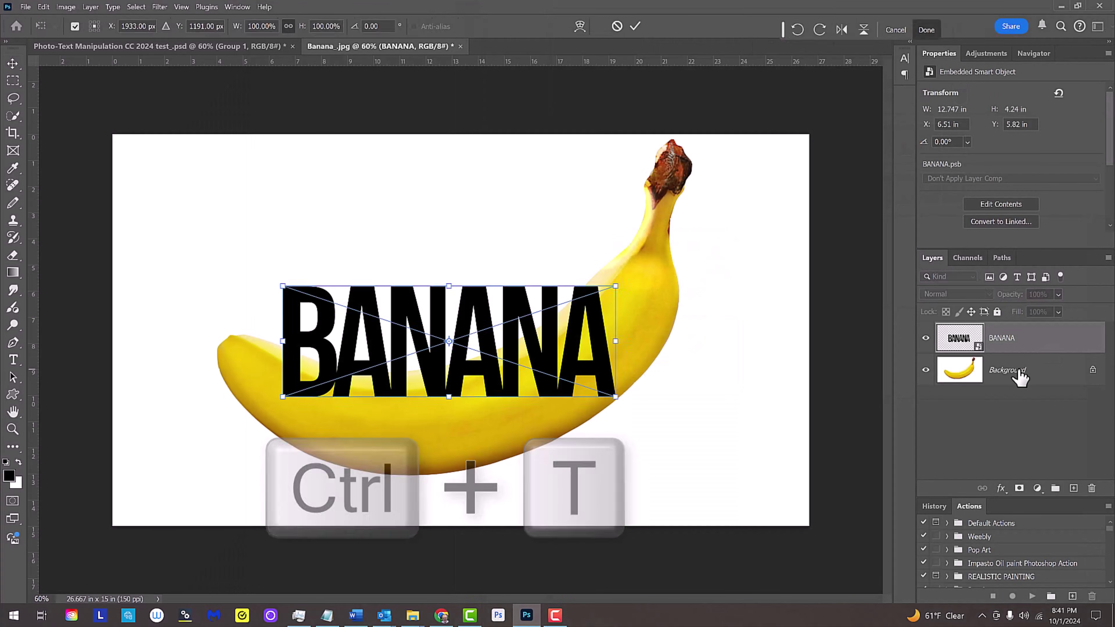
pyautogui.hotkey('ctrl', 't')
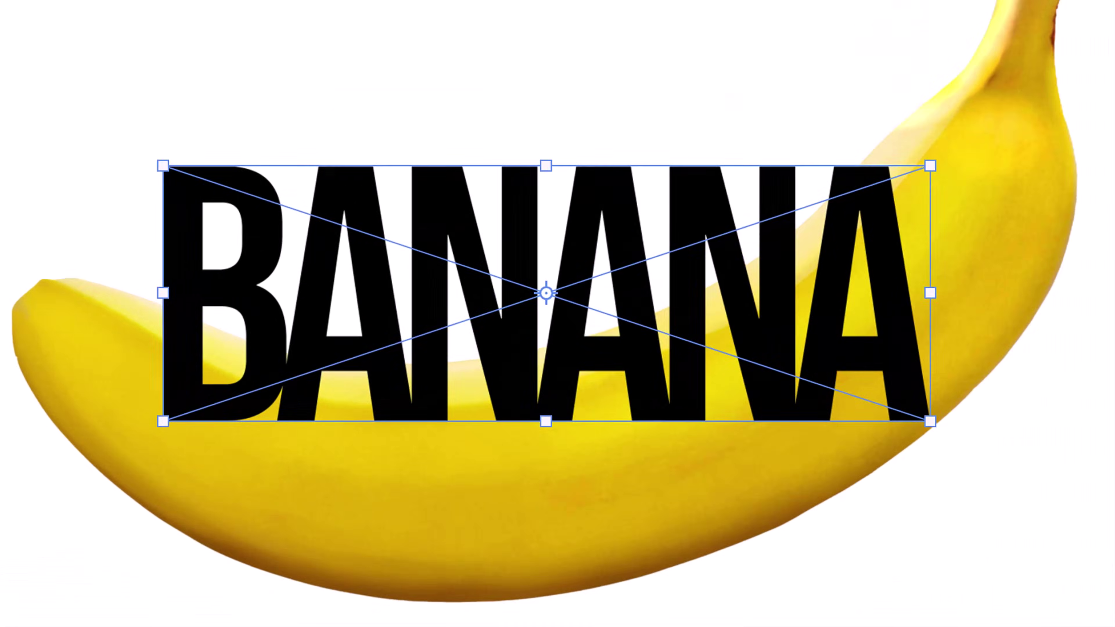
pyautogui.click(582, 27)
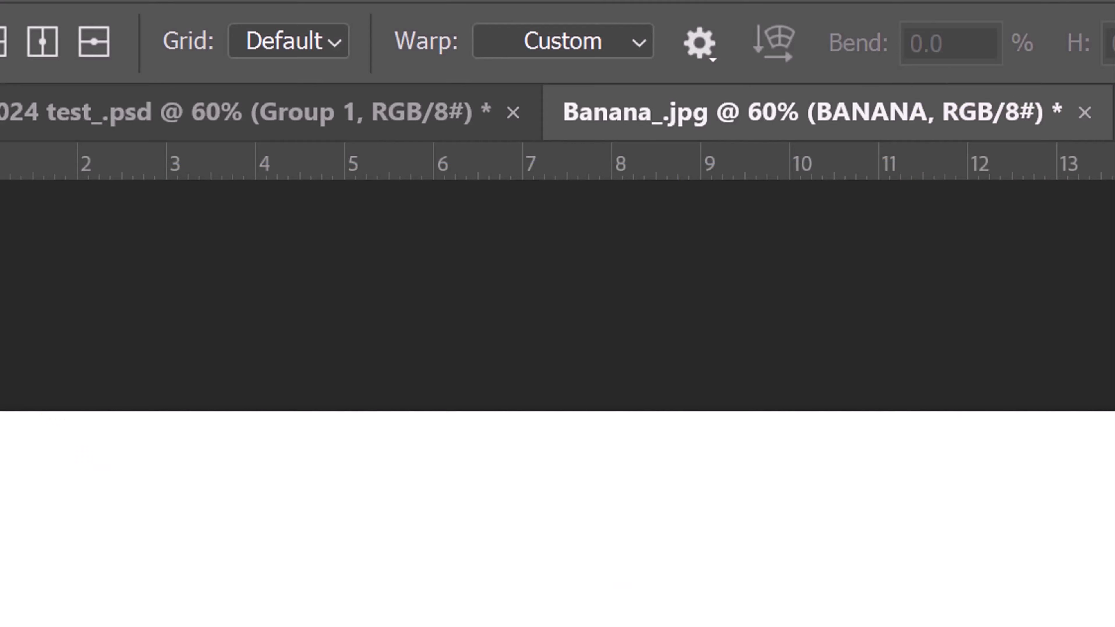
pyautogui.click(639, 42)
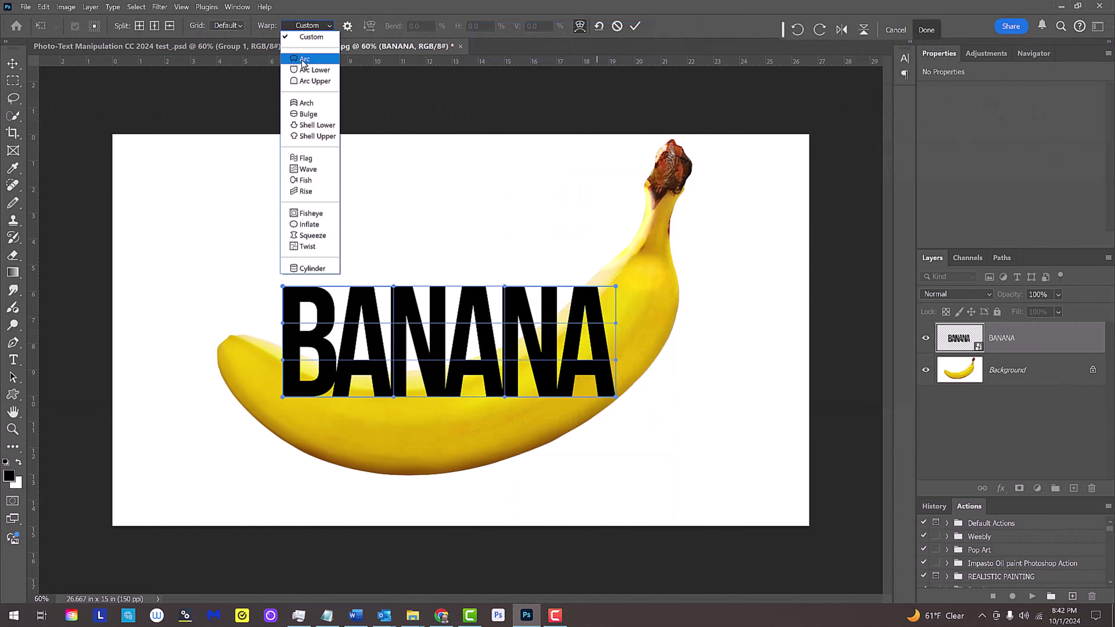
pyautogui.click(545, 158)
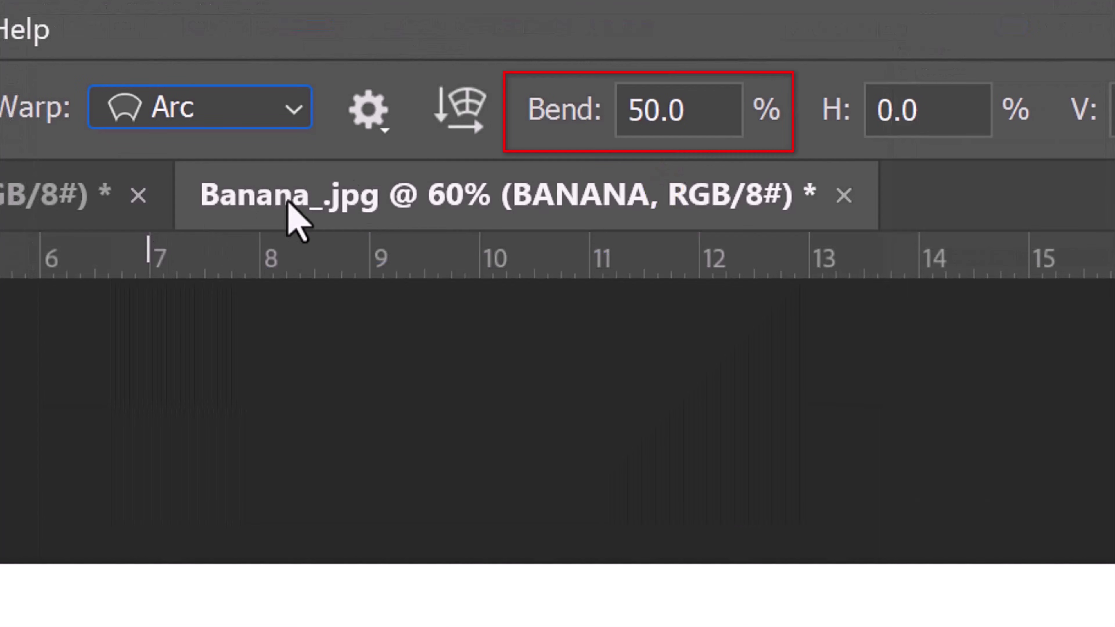
pyautogui.click(650, 110)
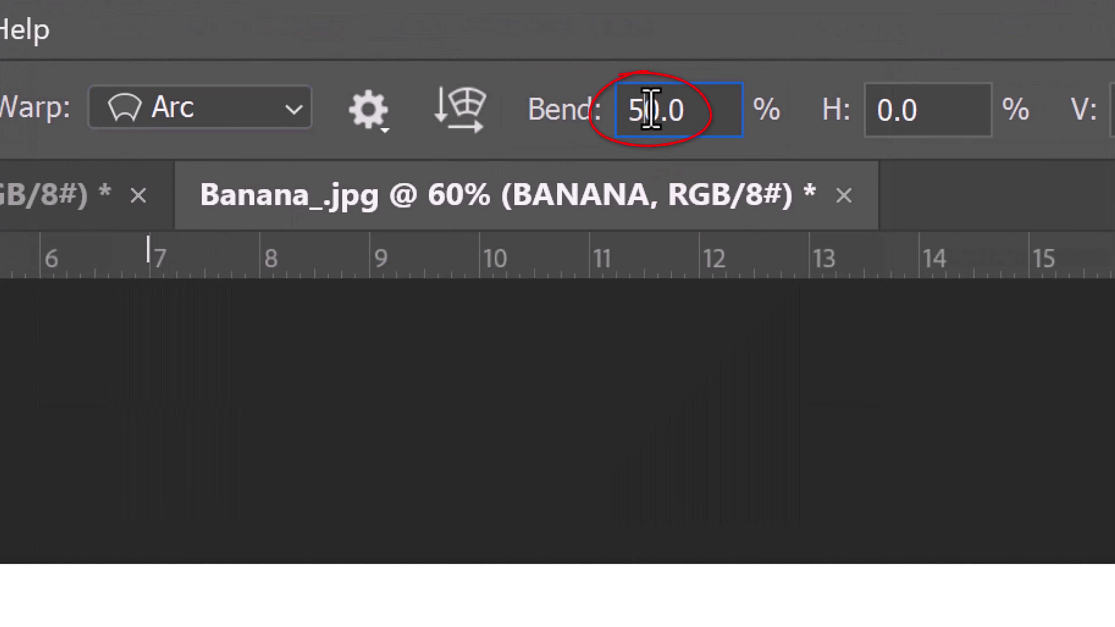
pyautogui.write('-45')
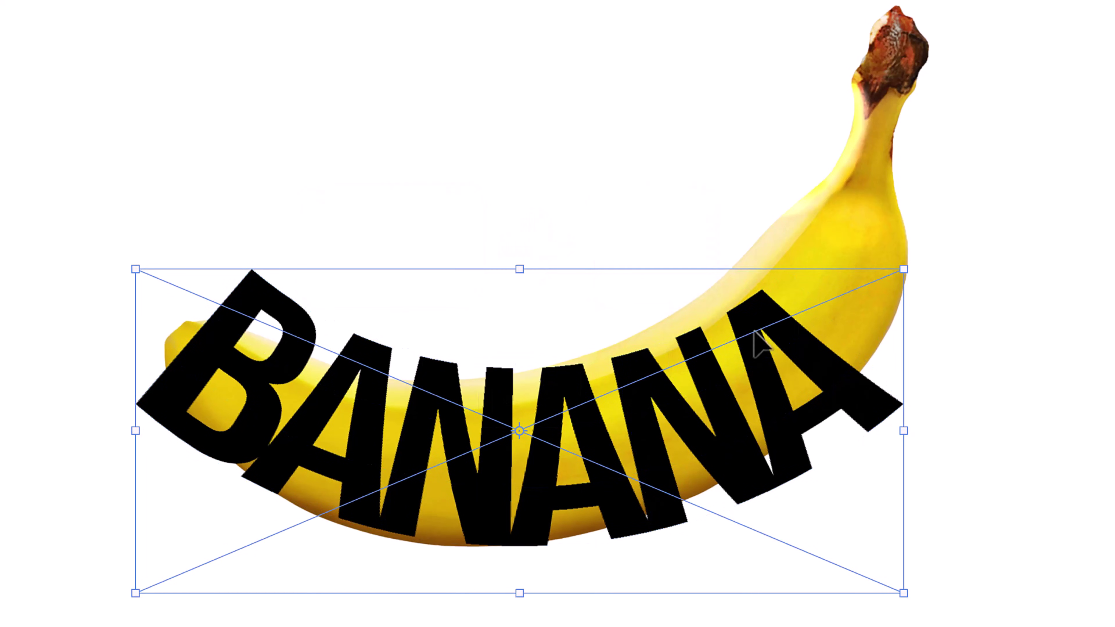
# Rotate BANANA about -12.59° and place it along the banana's length
pyautogui.moveTo(929, 251); pyautogui.dragTo(876, 198)
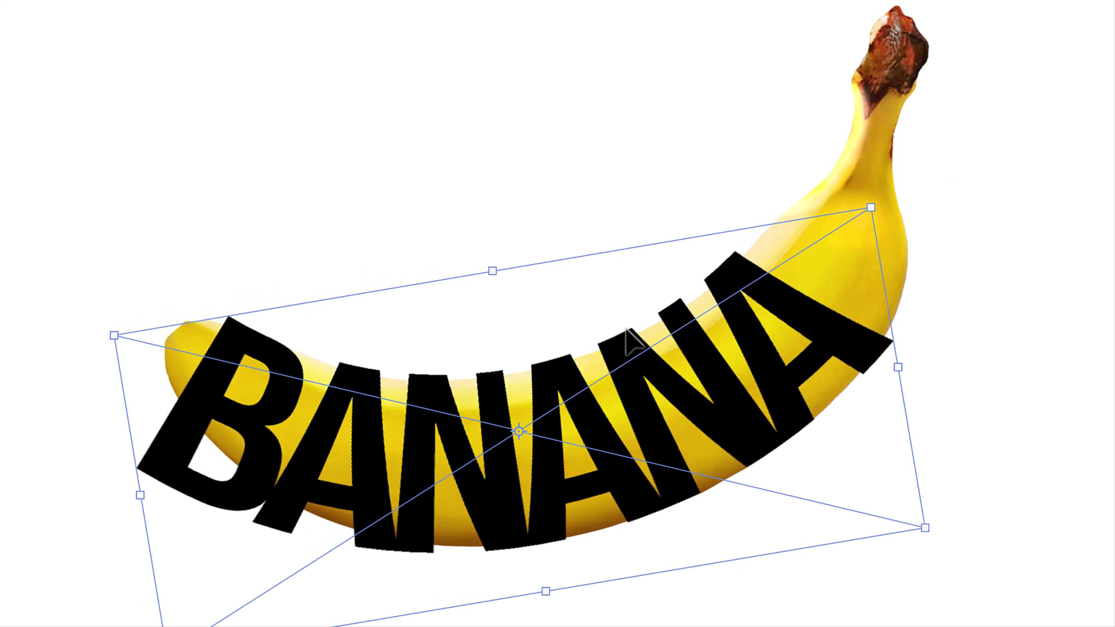
pyautogui.moveTo(504, 400); pyautogui.dragTo(532, 390)
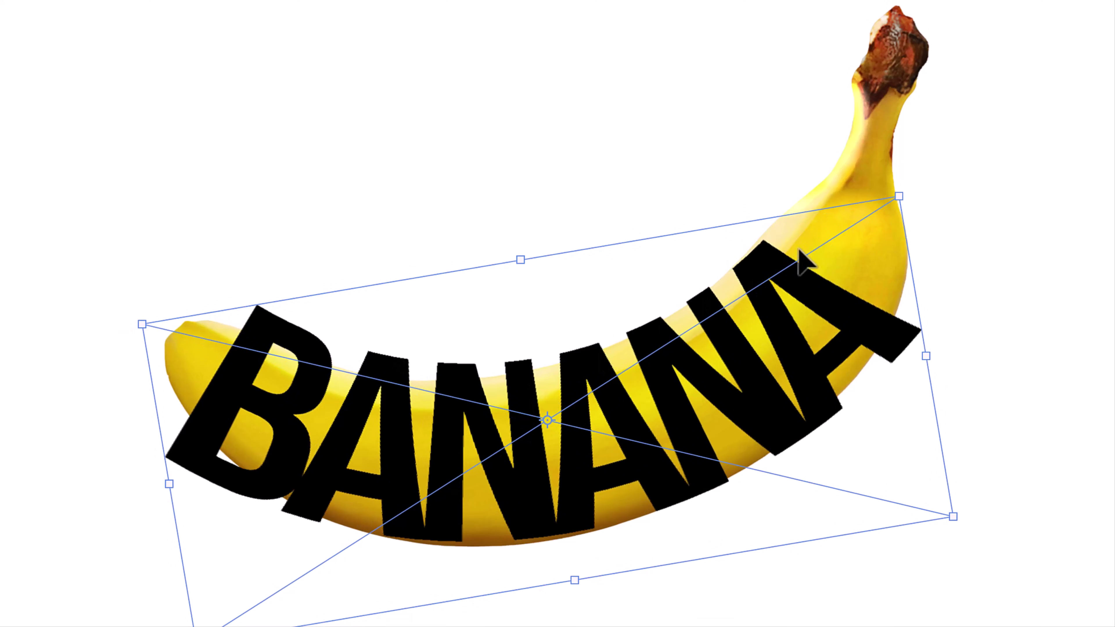
pyautogui.moveTo(921, 180); pyautogui.dragTo(899, 173)
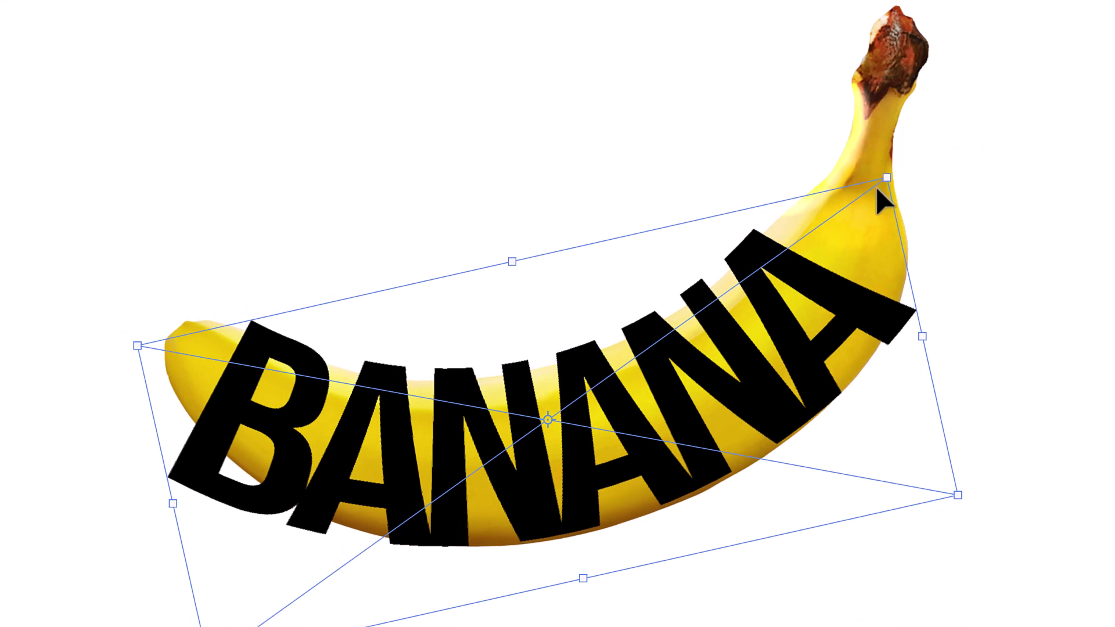
pyautogui.moveTo(528, 327); pyautogui.dragTo(514, 343)
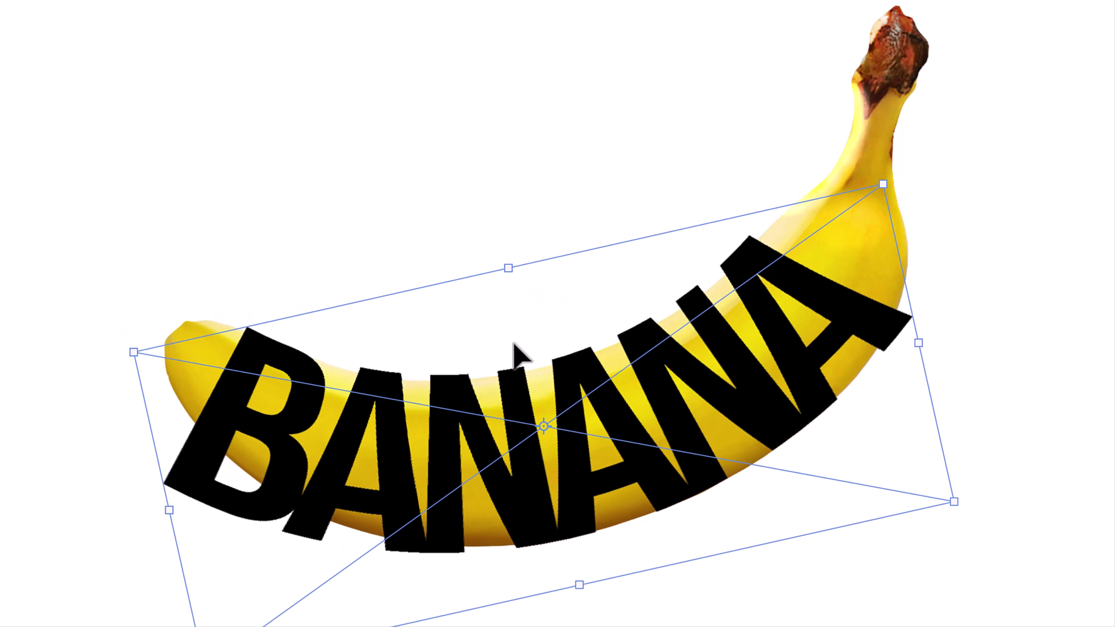
pyautogui.press('Return')
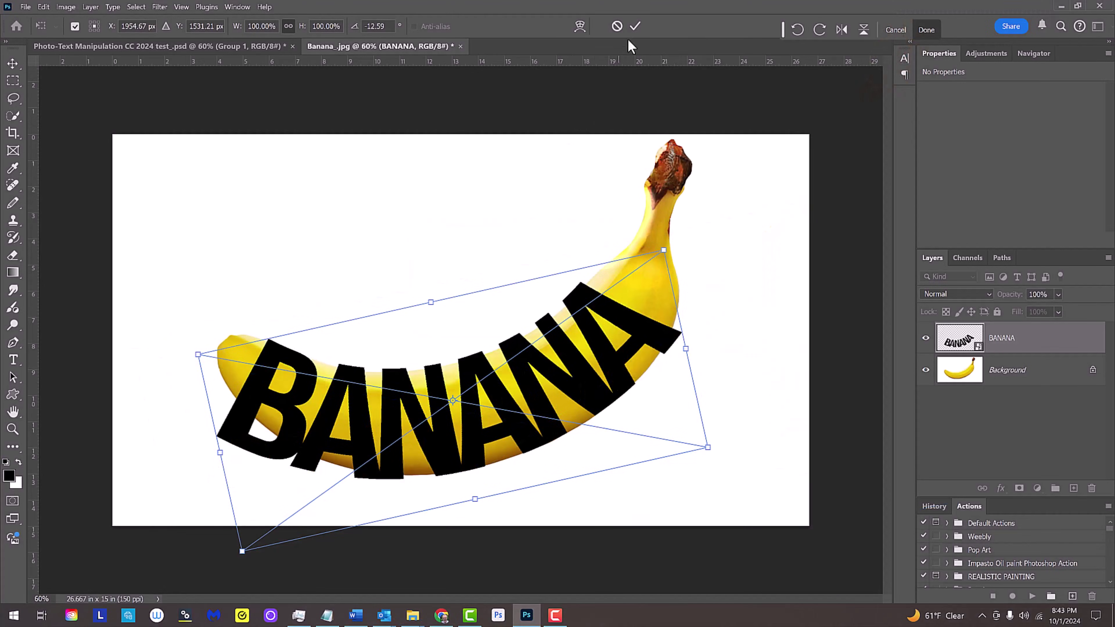
# Commit the arc, nest BANANA in a new smart object, and refit it on a 3x3 warp grid
pyautogui.click(637, 32)
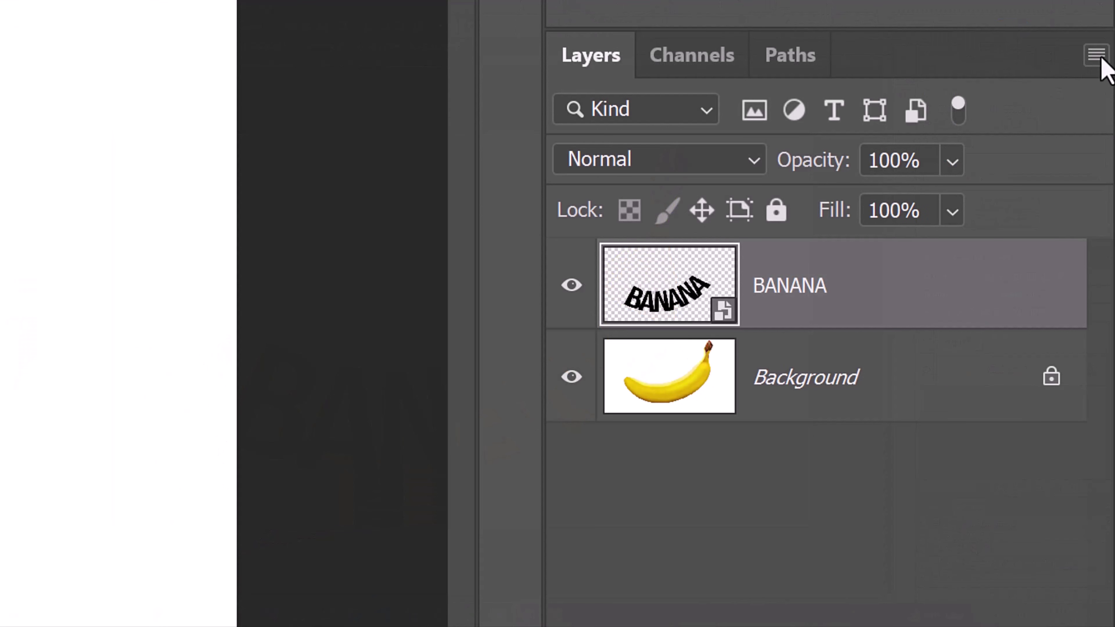
pyautogui.click(1108, 257)
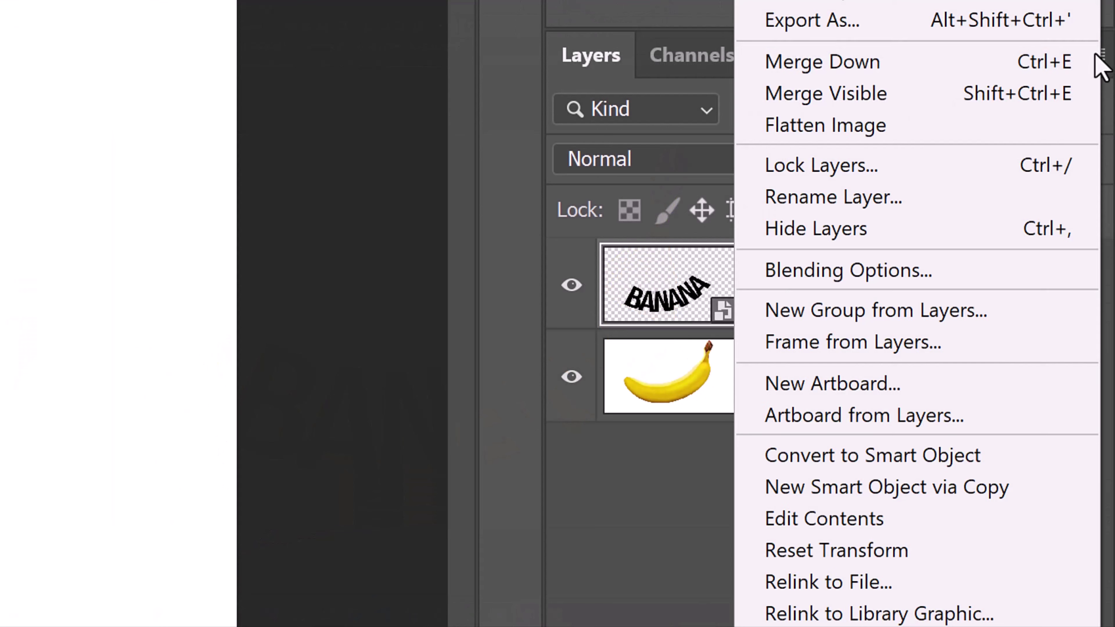
pyautogui.click(883, 457)
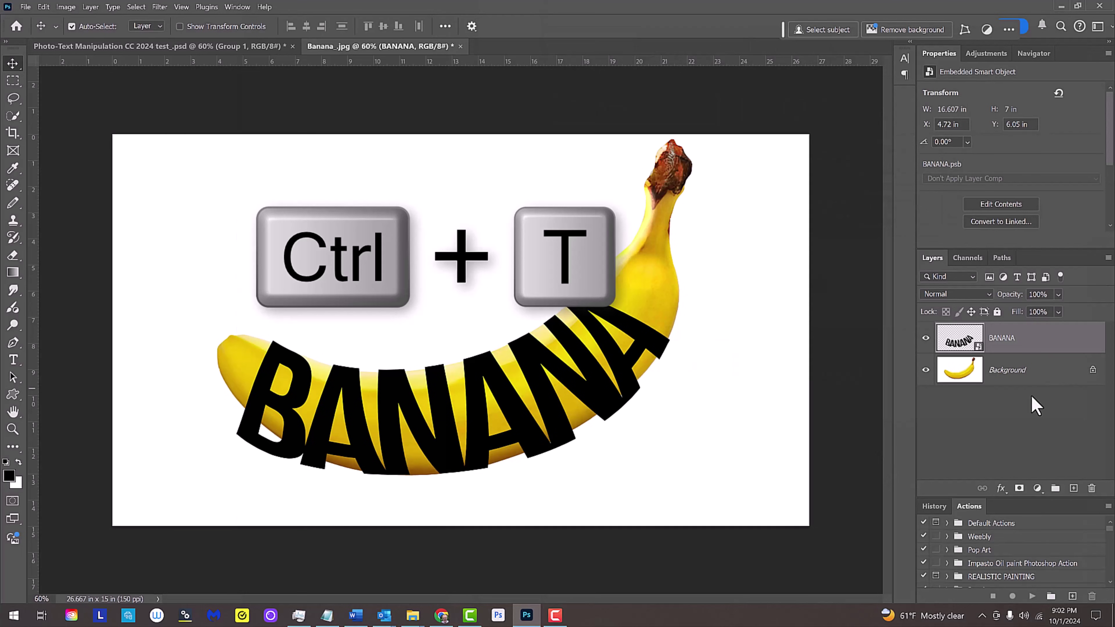
pyautogui.hotkey('ctrl', 't')
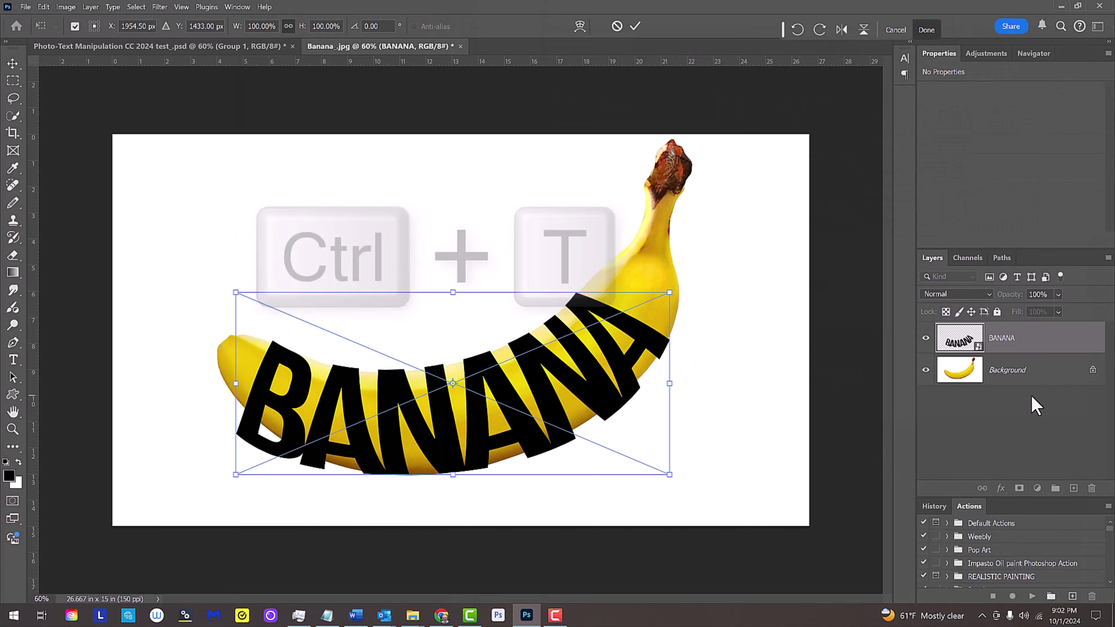
pyautogui.click(580, 26)
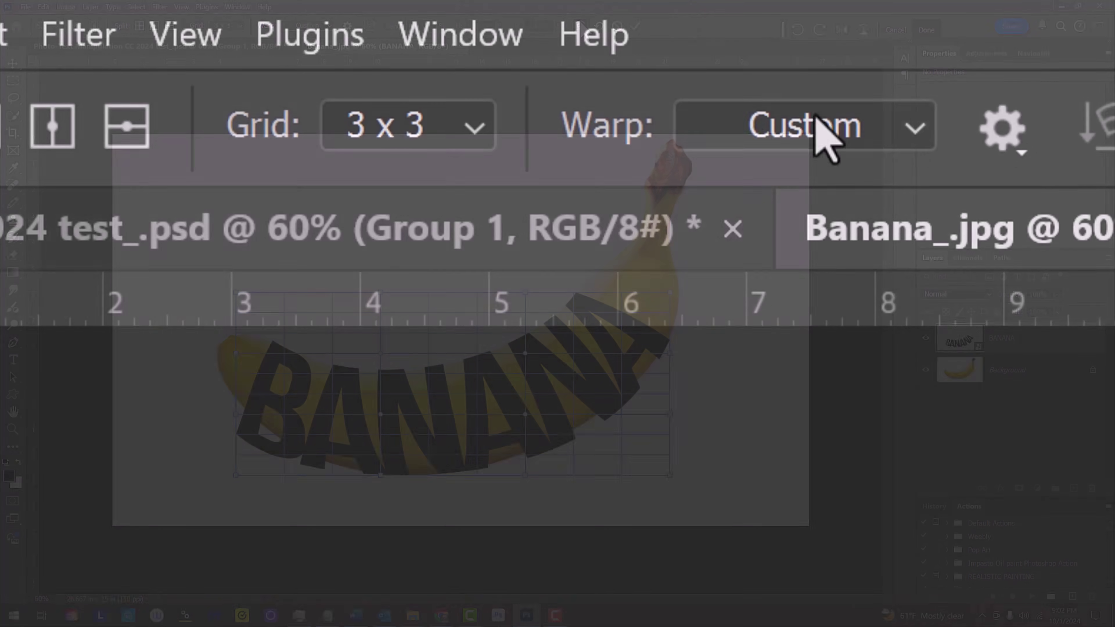
pyautogui.click(238, 26)
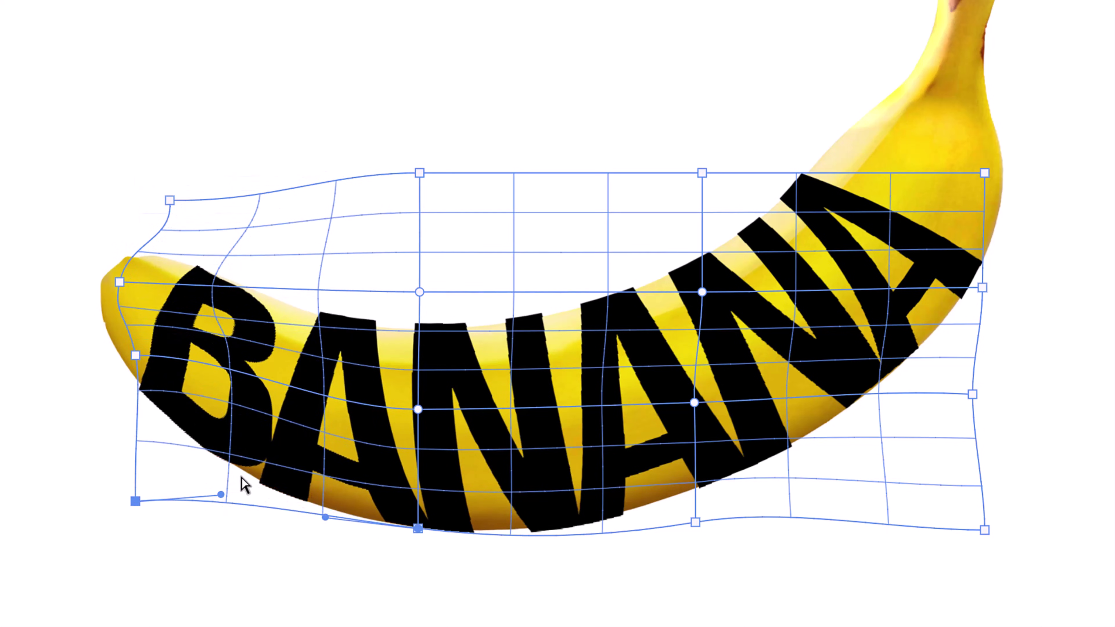
pyautogui.press('Return')
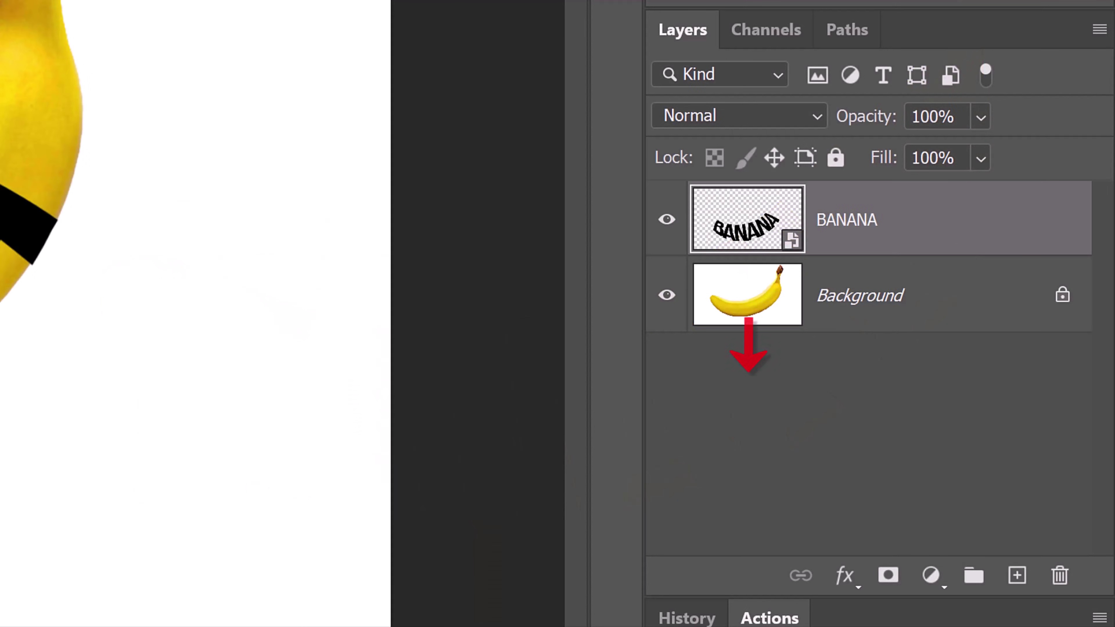
# Unlock the banana as Layer 0 and fill a new Layer 1 beneath it with white
pyautogui.click(1063, 299)
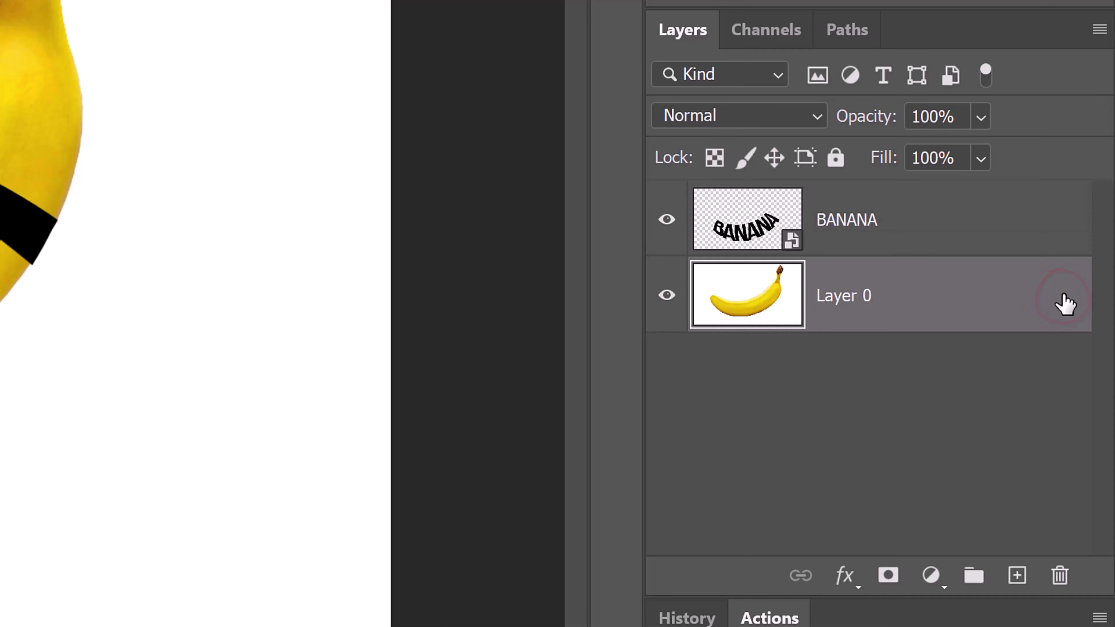
pyautogui.keyDown('ctrl'); pyautogui.click(1018, 580); pyautogui.keyUp('ctrl')
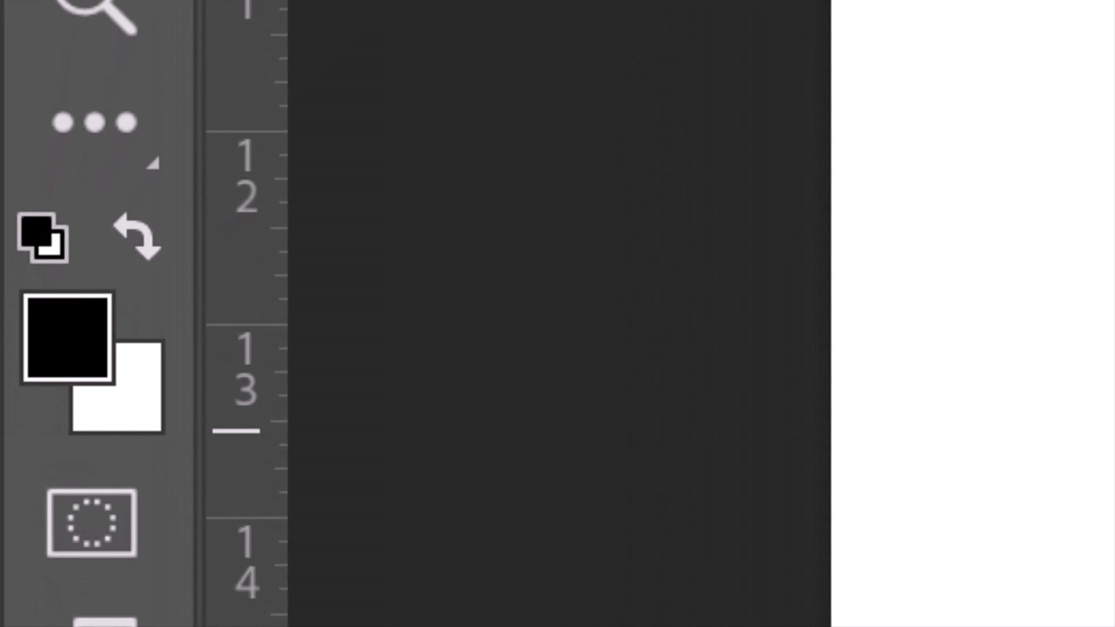
pyautogui.press('d')
pyautogui.press('x')
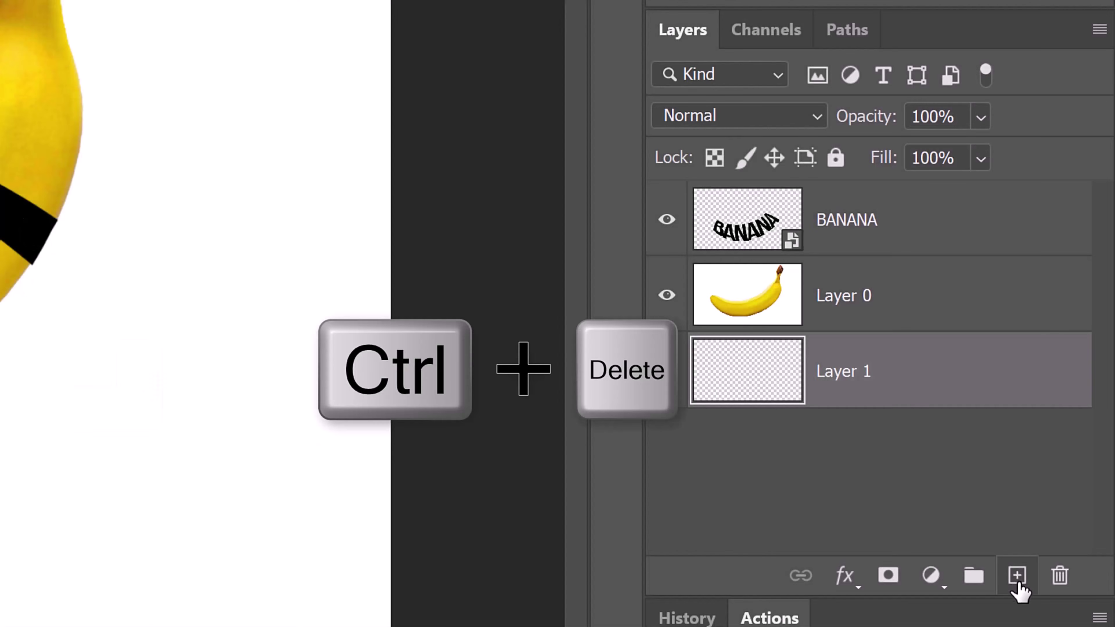
pyautogui.hotkey('ctrl', 'Delete')
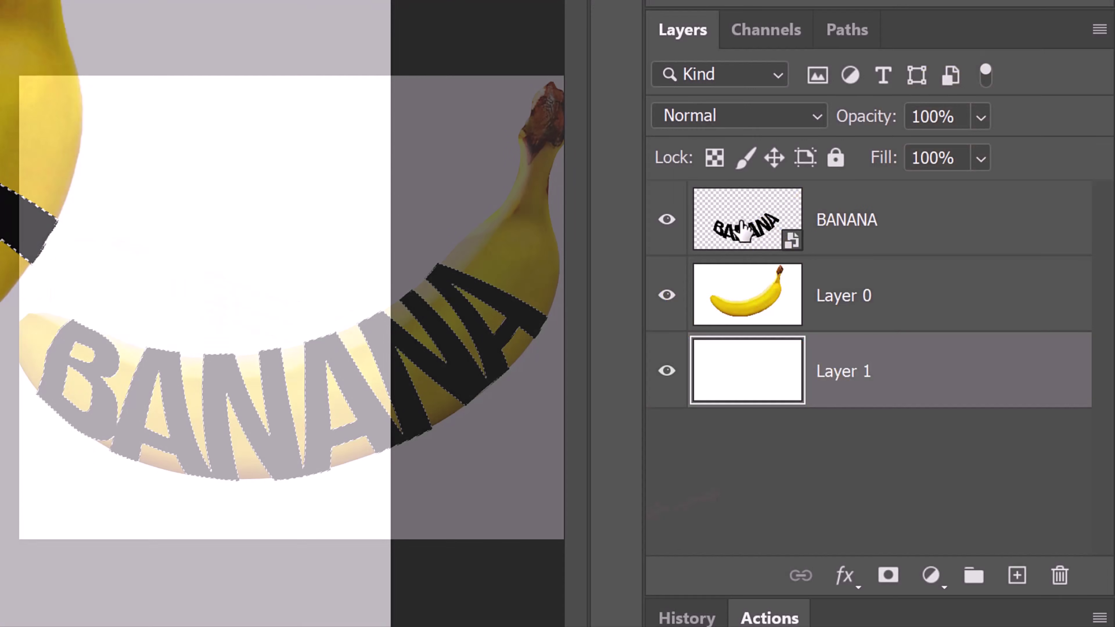
# Hide the black BANANA text and mask Layer 0 to the letter selection
pyautogui.click(666, 222)
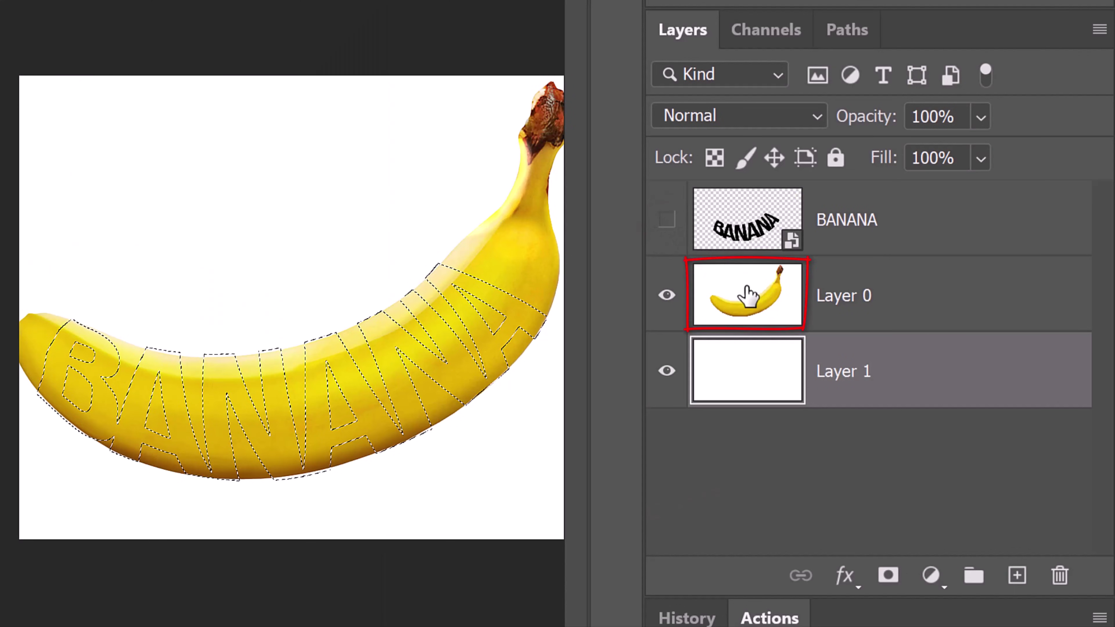
pyautogui.click(749, 297)
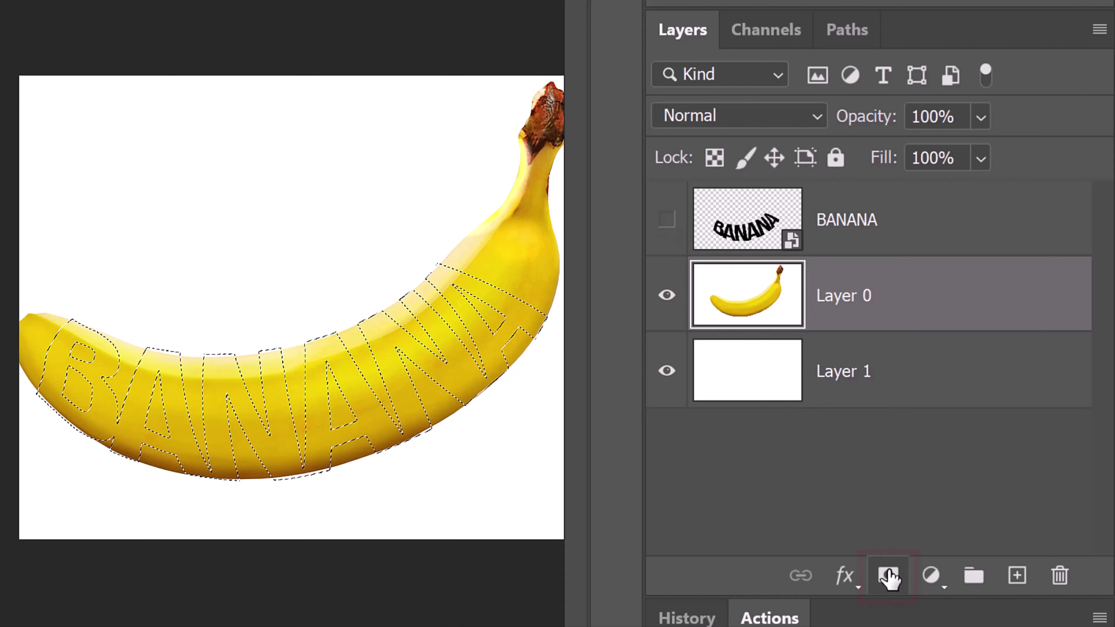
pyautogui.click(889, 577)
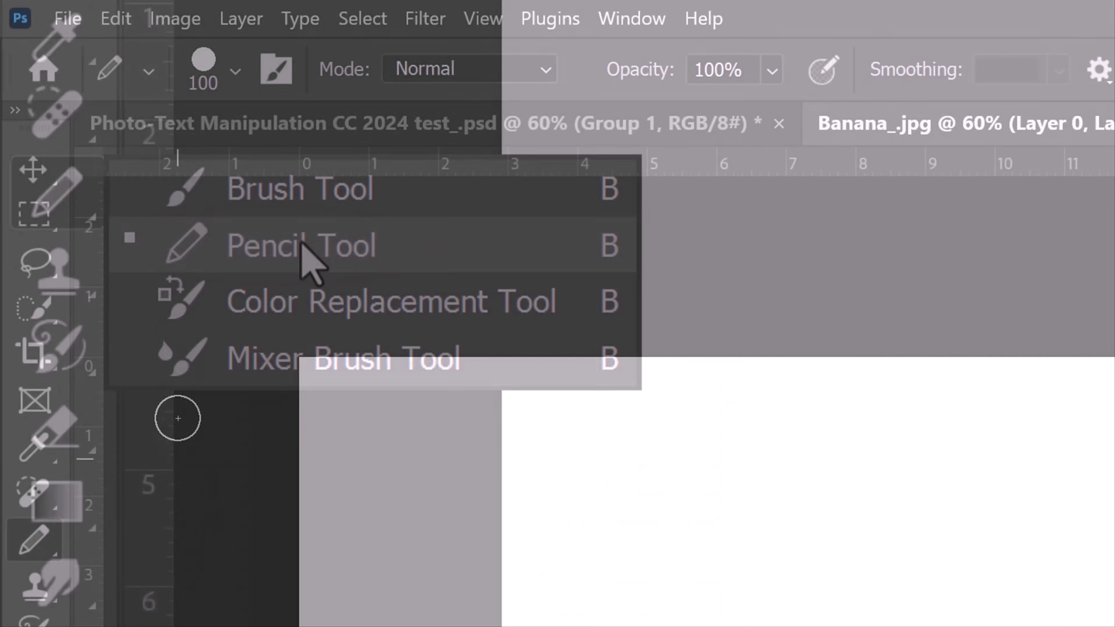
# Pick the Pencil tool and its brush settings for painting the stem back onto Layer 0's mask
pyautogui.click(303, 246)
pyautogui.click(236, 70)
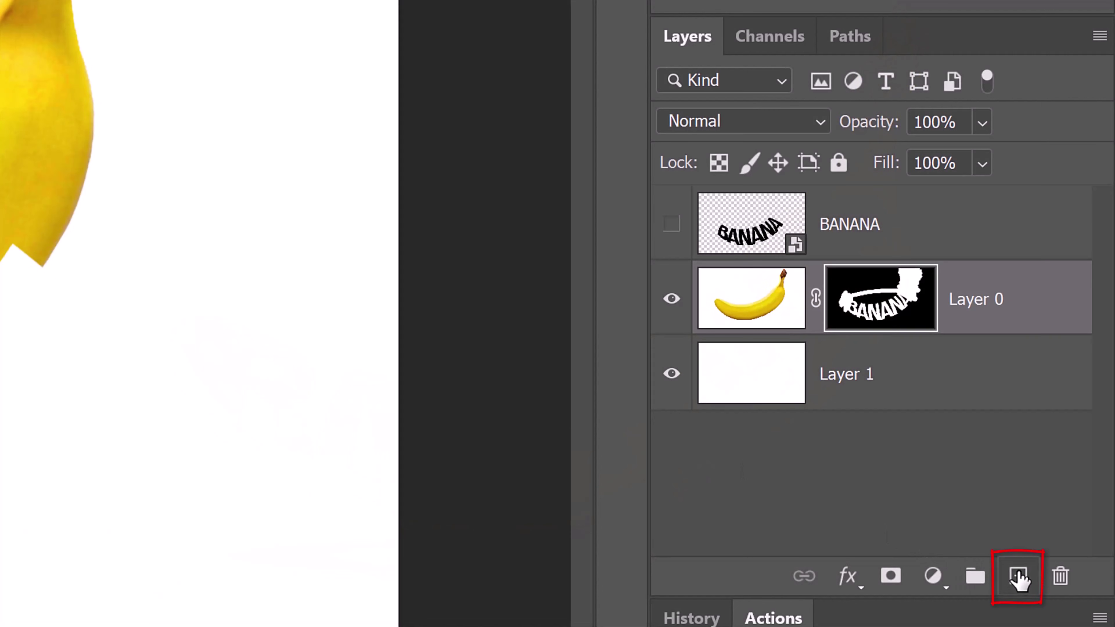
# Add an empty layer and set up a Soft Round brush at 400 px
pyautogui.click(1018, 578)
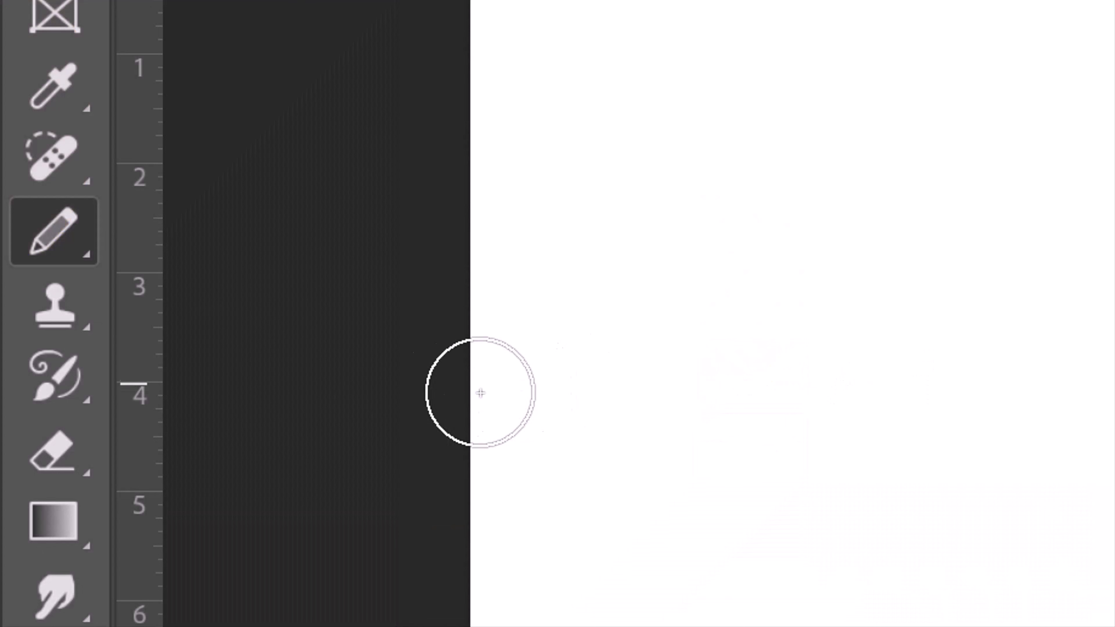
pyautogui.rightClick(58, 245)
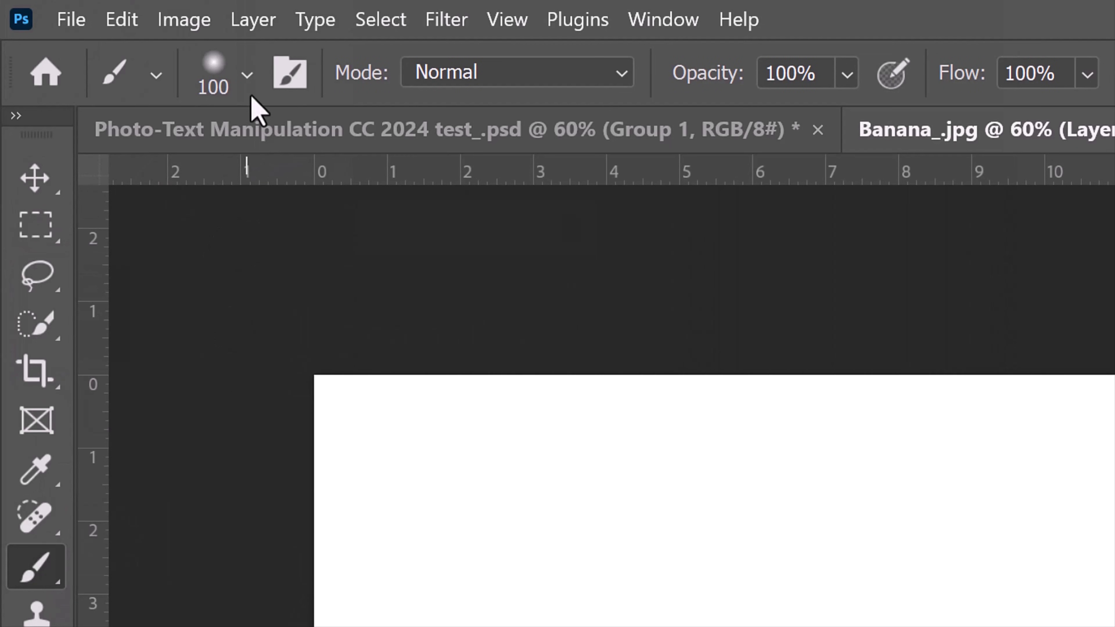
pyautogui.click(246, 75)
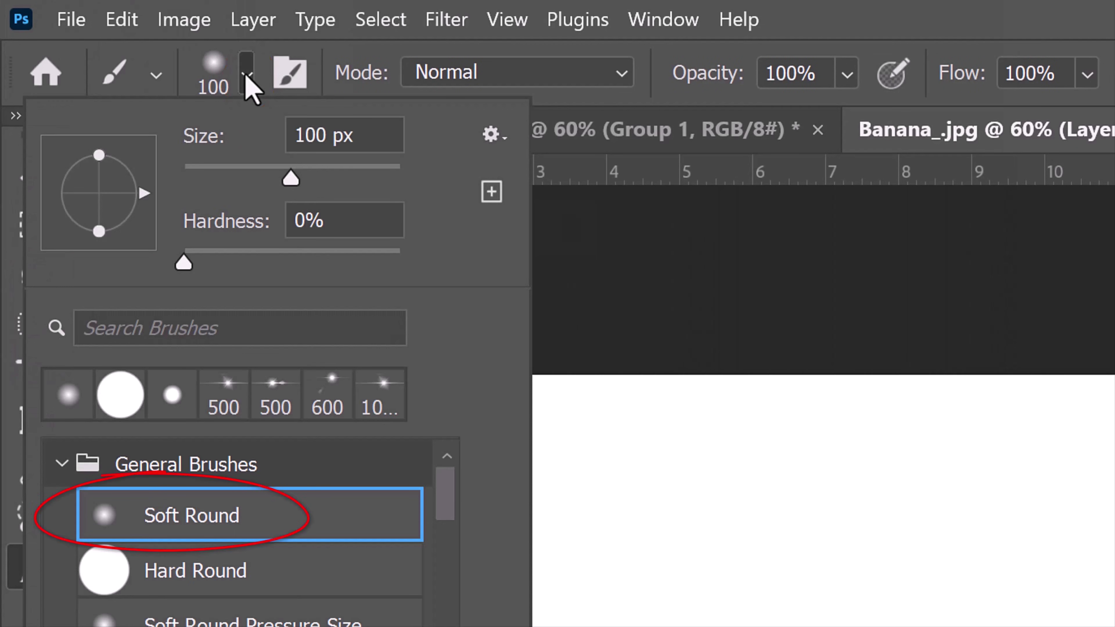
pyautogui.doubleClick(310, 135)
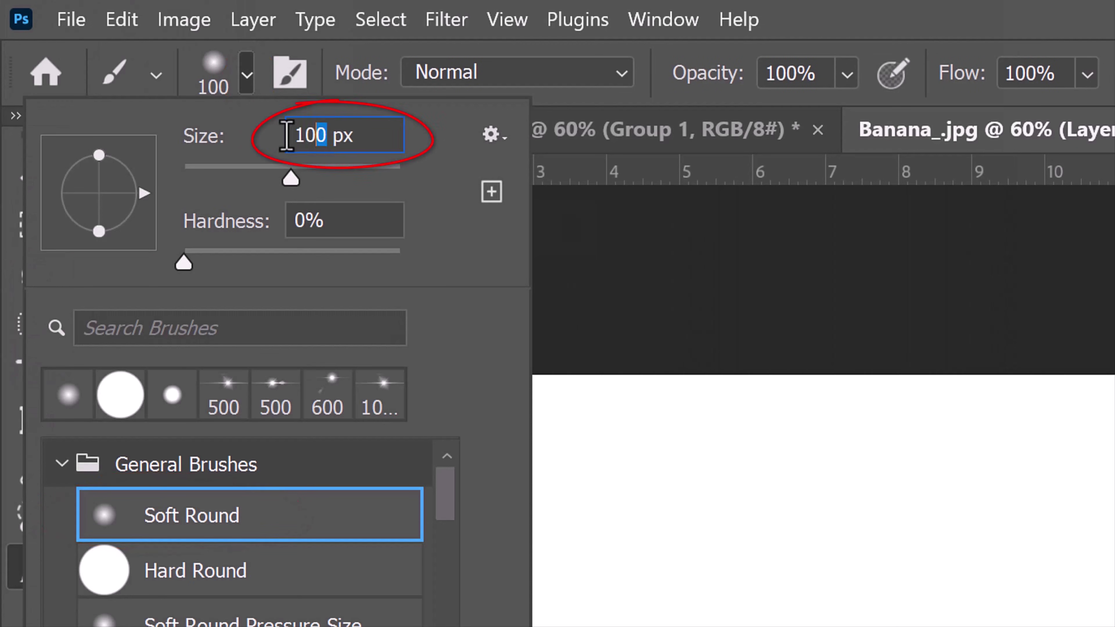
pyautogui.write('400')
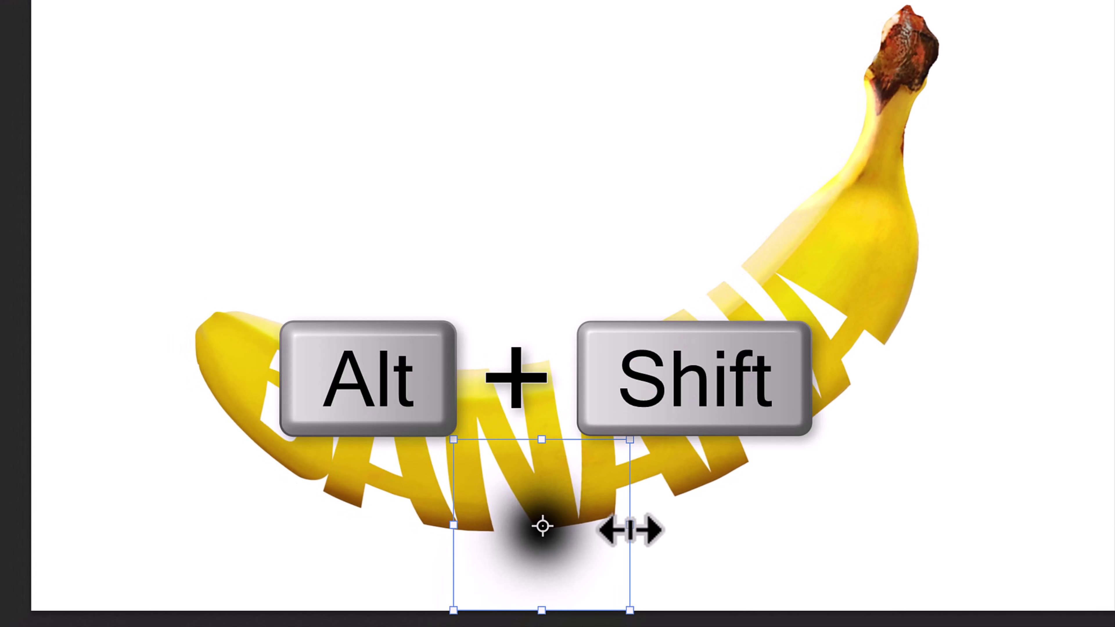
# Stretch the black spot wide, flatten it, and move it just below the letters
pyautogui.moveTo(631, 531); pyautogui.dragTo(1057, 524)
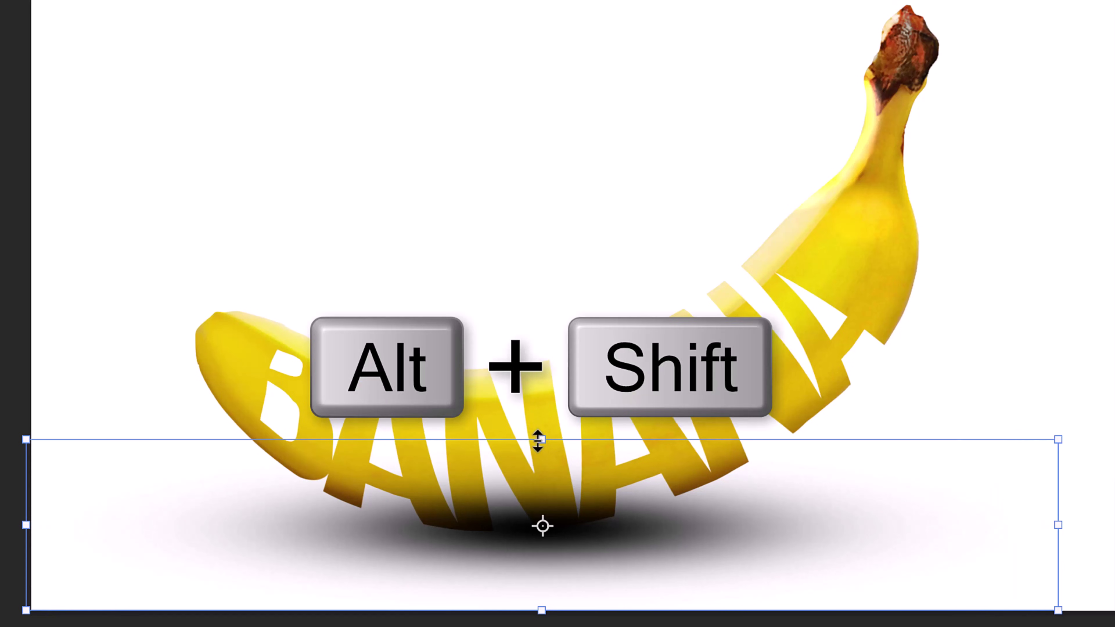
pyautogui.moveTo(538, 440); pyautogui.dragTo(528, 481)
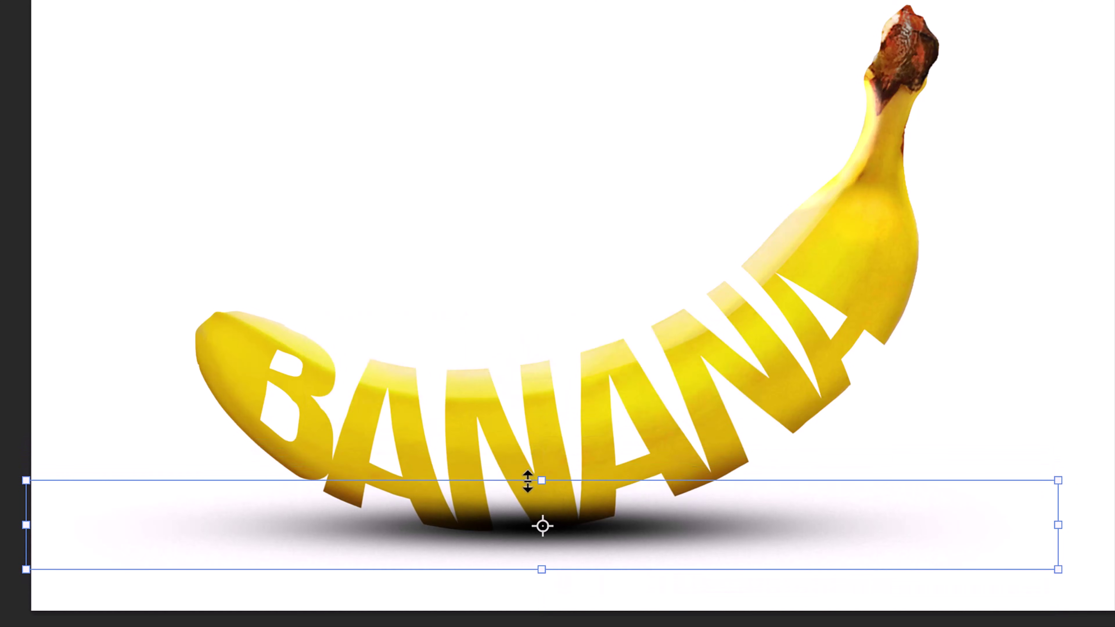
pyautogui.moveTo(592, 533); pyautogui.dragTo(592, 548)
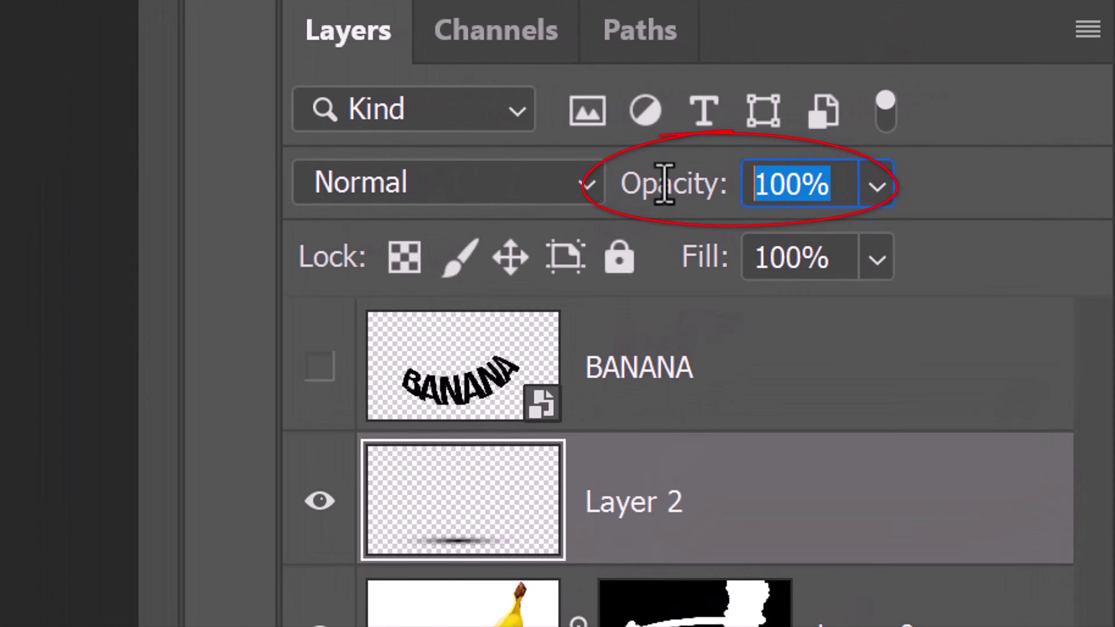
# Lower the shadow layer (Layer 2) opacity to 40%
pyautogui.moveTo(720, 169); pyautogui.dragTo(696, 169)
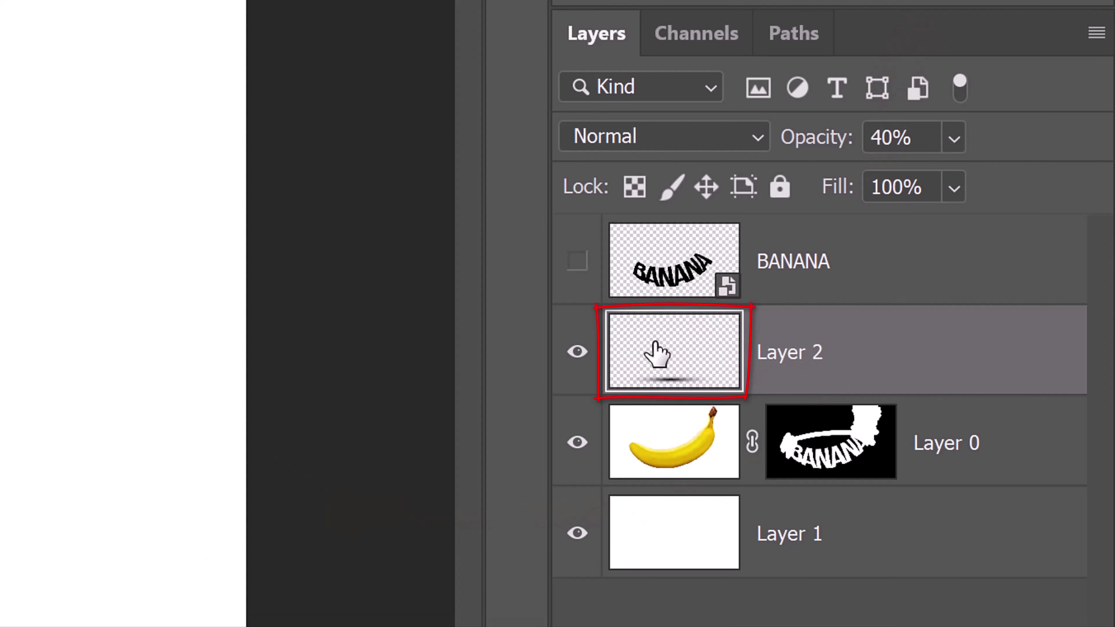
# Add a Normal-mode Color Overlay to Layer 2 using brown hex 613801
pyautogui.doubleClick(655, 343)
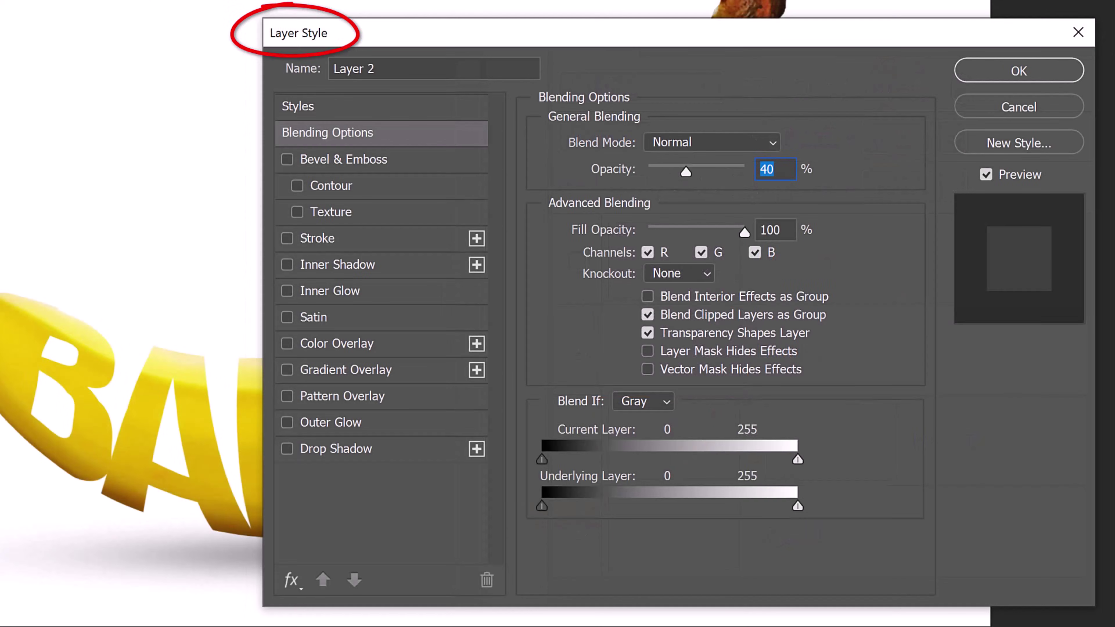
pyautogui.click(354, 345)
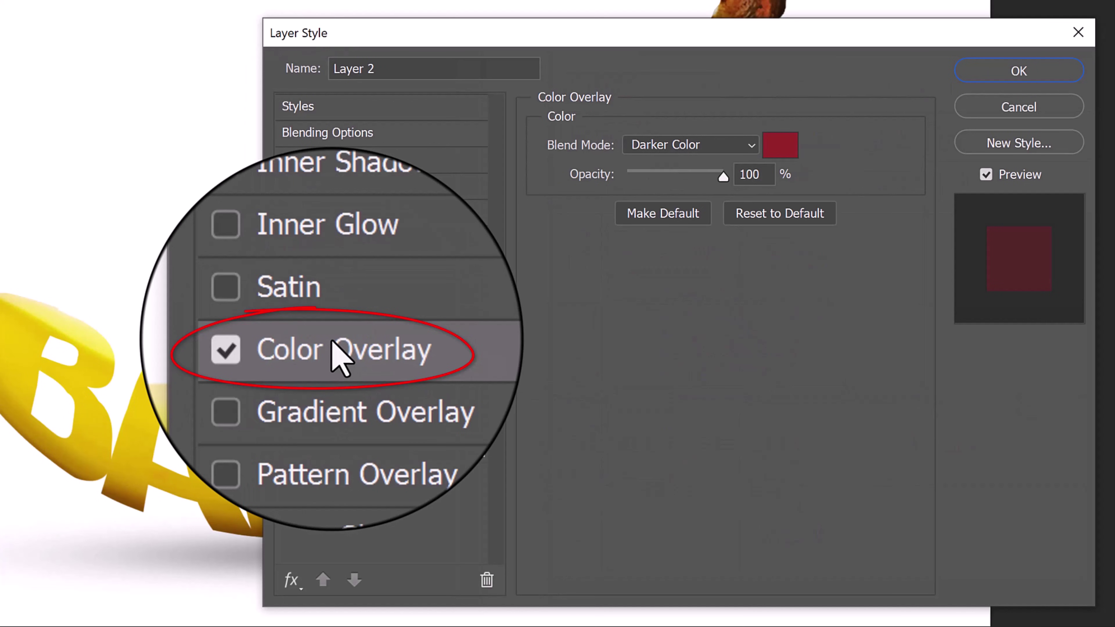
pyautogui.click(752, 145)
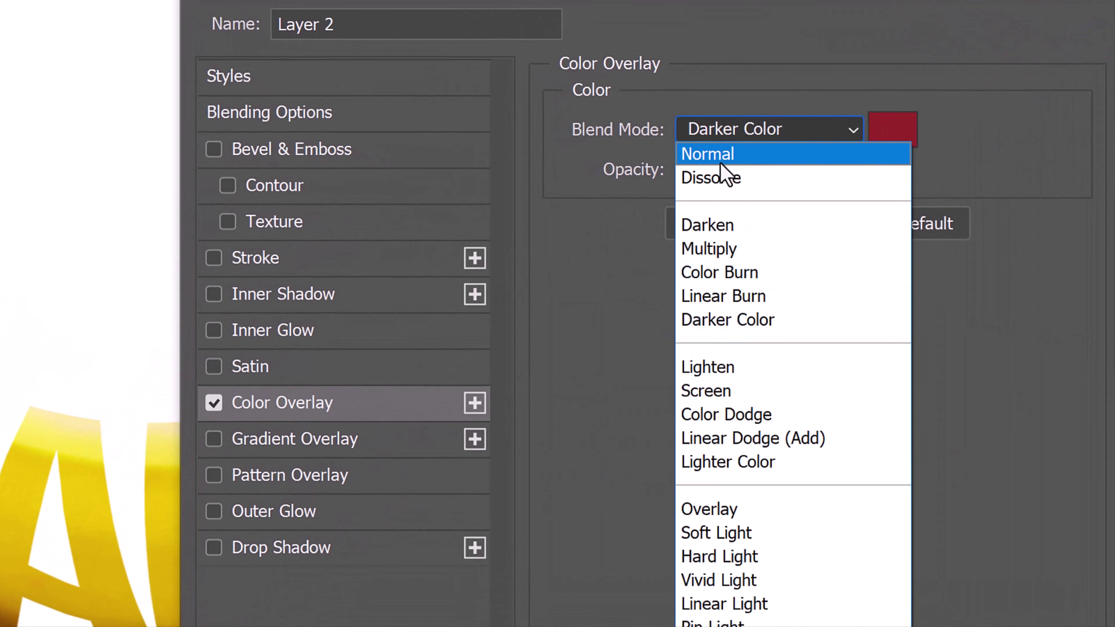
pyautogui.click(720, 162)
pyautogui.click(875, 141)
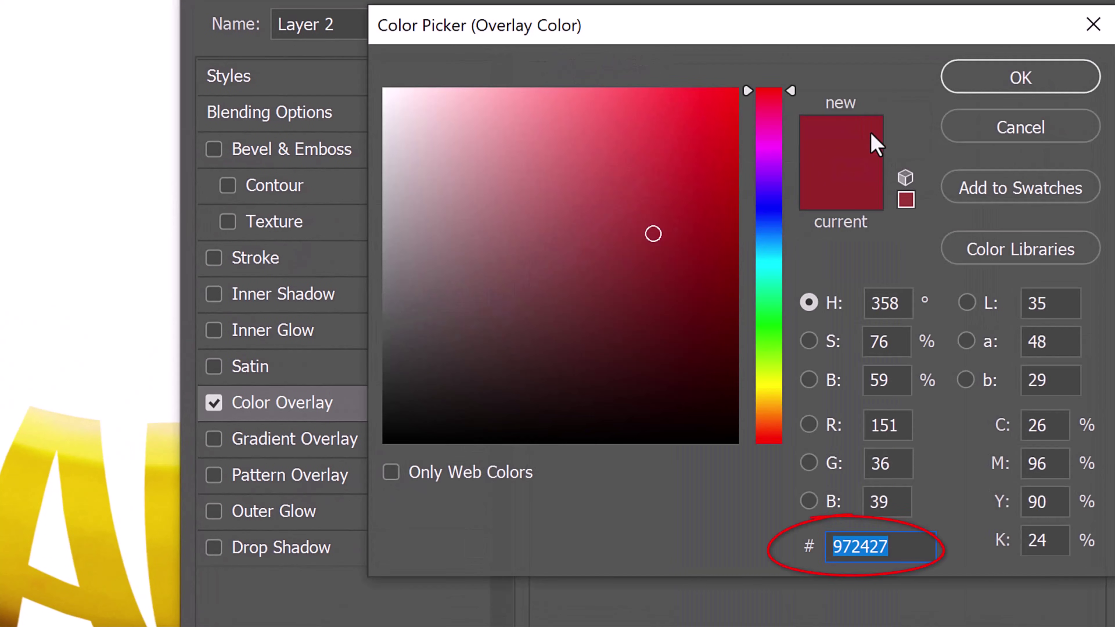
pyautogui.write('6')
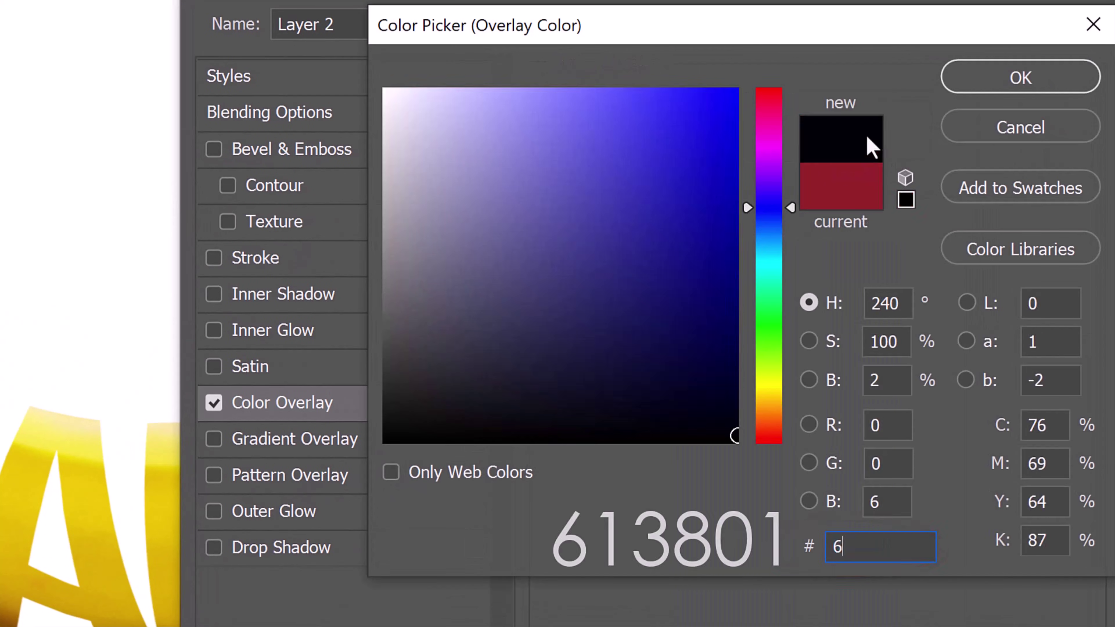
pyautogui.write('13')
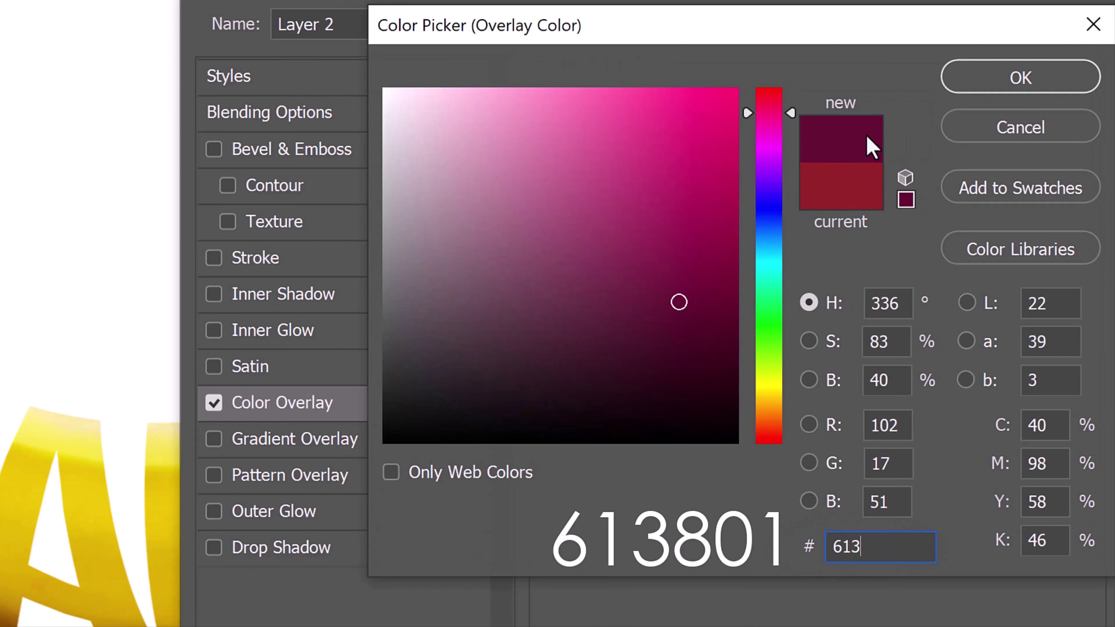
pyautogui.write('801')
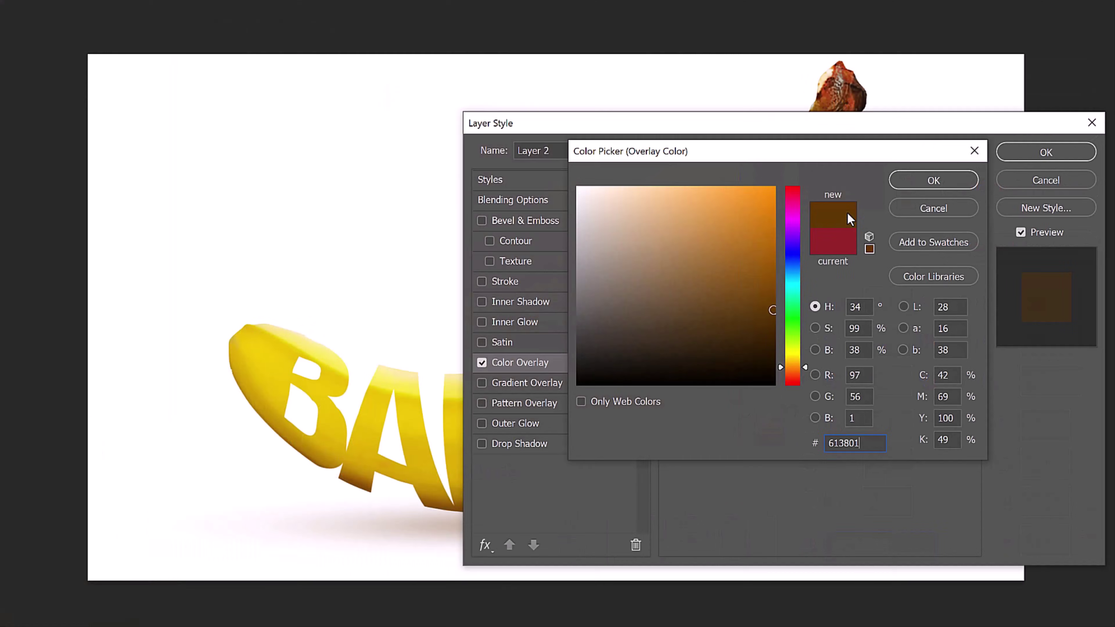
pyautogui.press('Return')
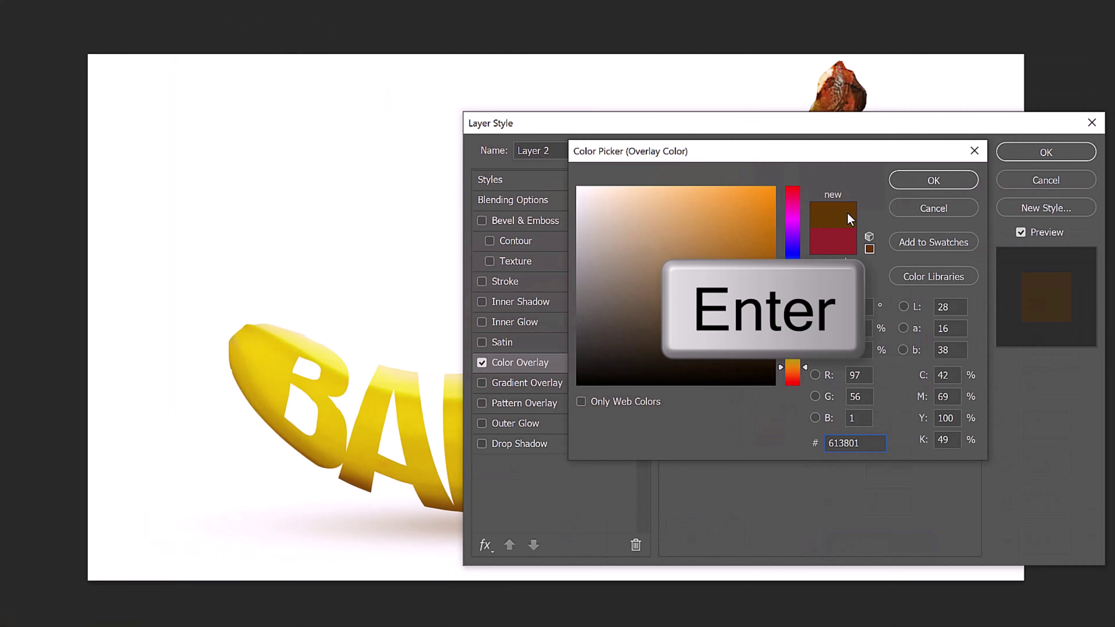